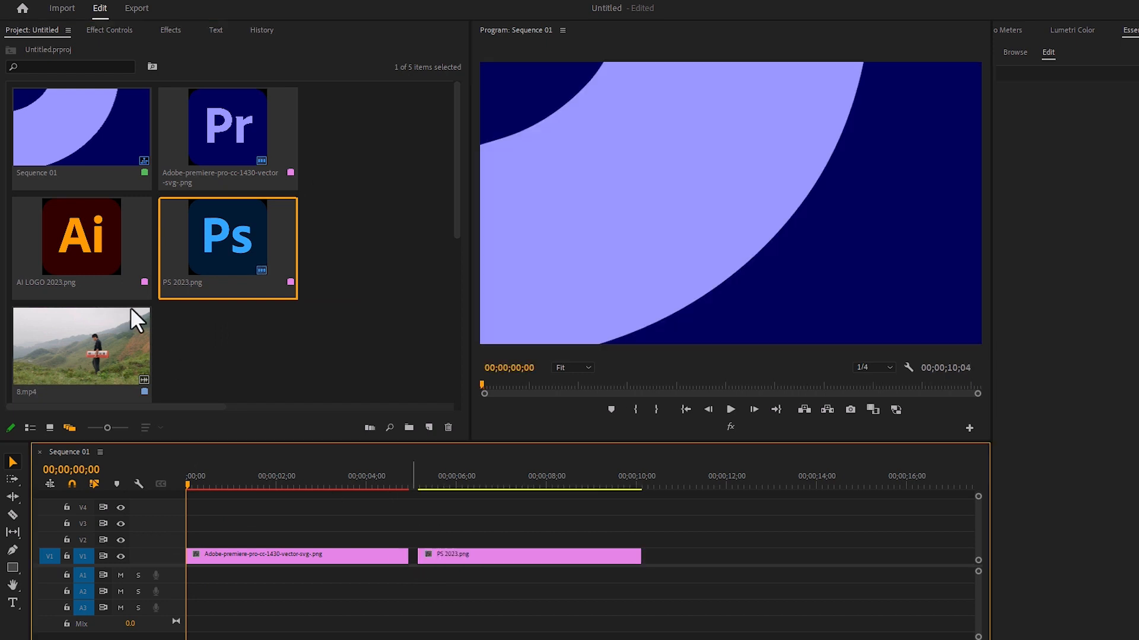
Add AI LOGO 2023.png after the PS clip on V1 and set the Premiere logo clip's scale to 5.
left_click_drag(82, 237, 653, 568)
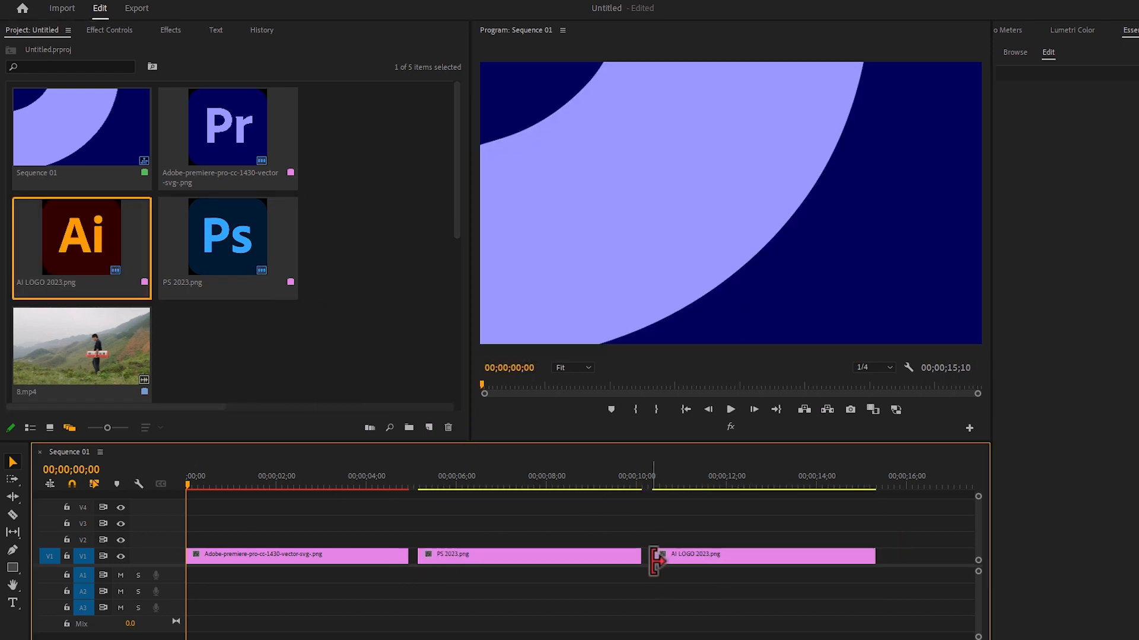
left_click(283, 560)
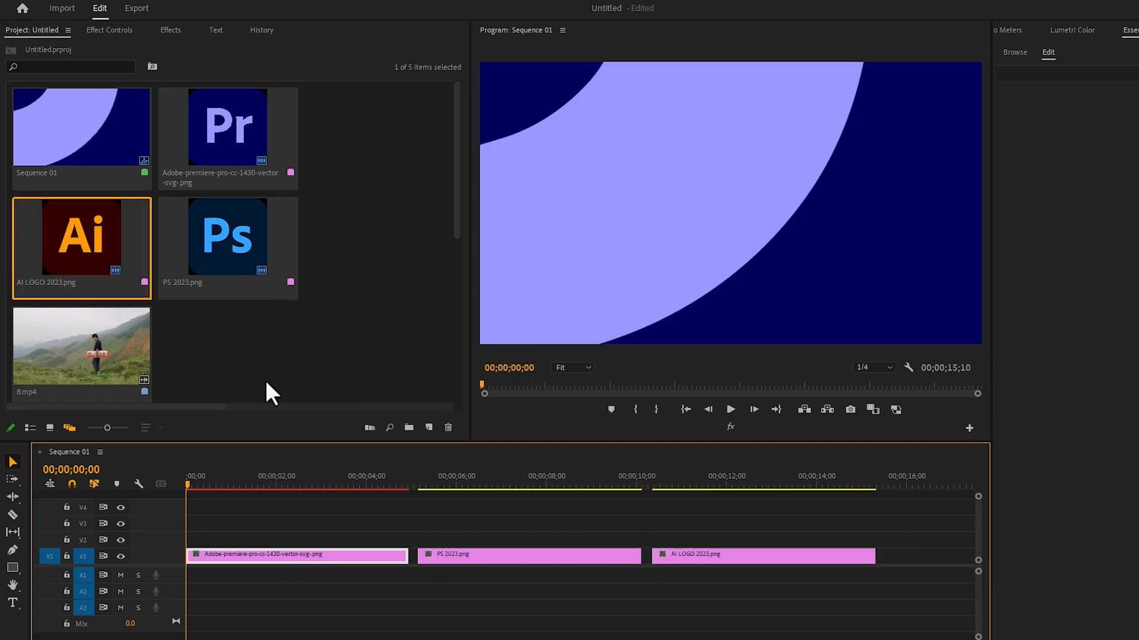
left_click(111, 30)
left_click_drag(149, 112, 95, 113)
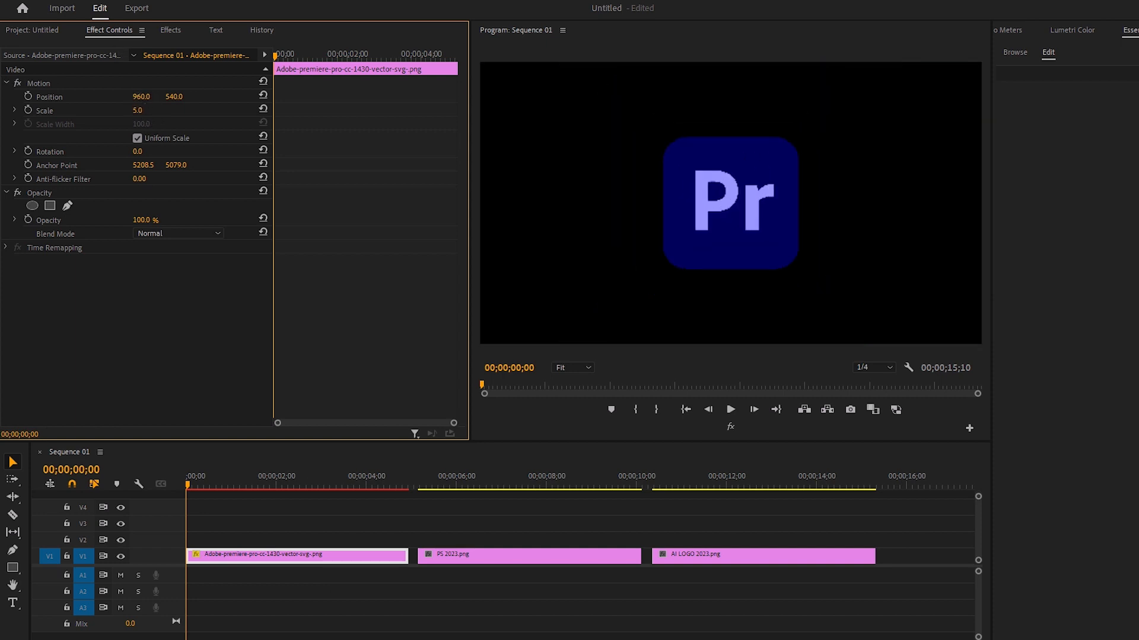
Stack the PS clip on V2 and the AI LOGO clip on V3, both starting above the Premiere logo clip.
left_click(473, 538)
left_click_drag(464, 557, 223, 543)
left_click_drag(475, 508, 253, 507)
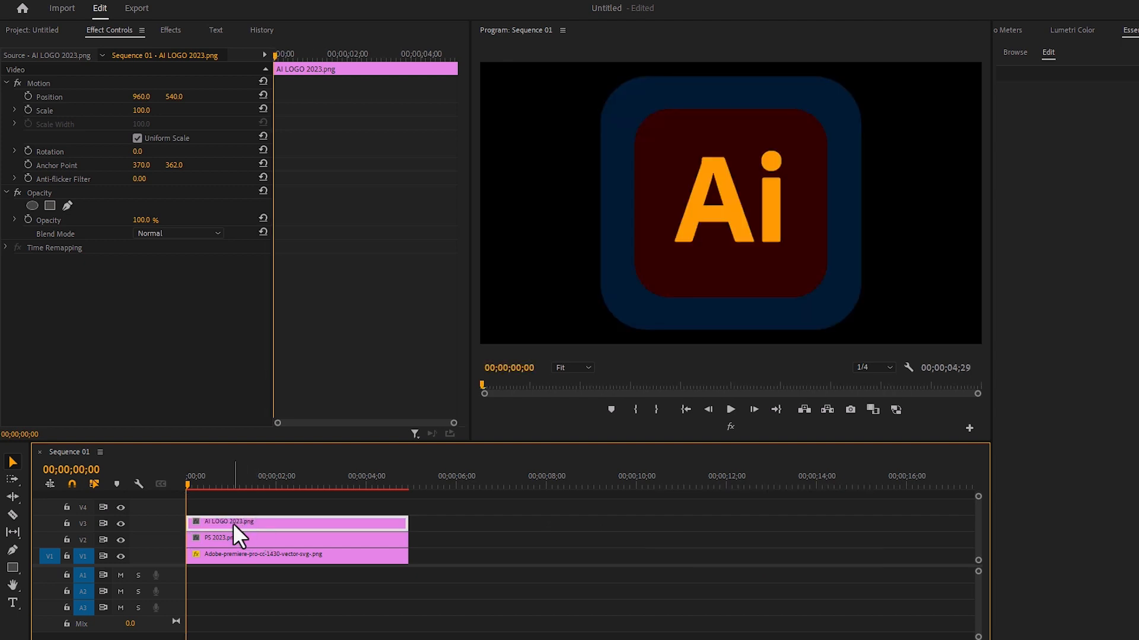
Split all three stacked logo clips at 00;00;01;21 with the Razor tool.
left_click_drag(195, 480, 262, 491)
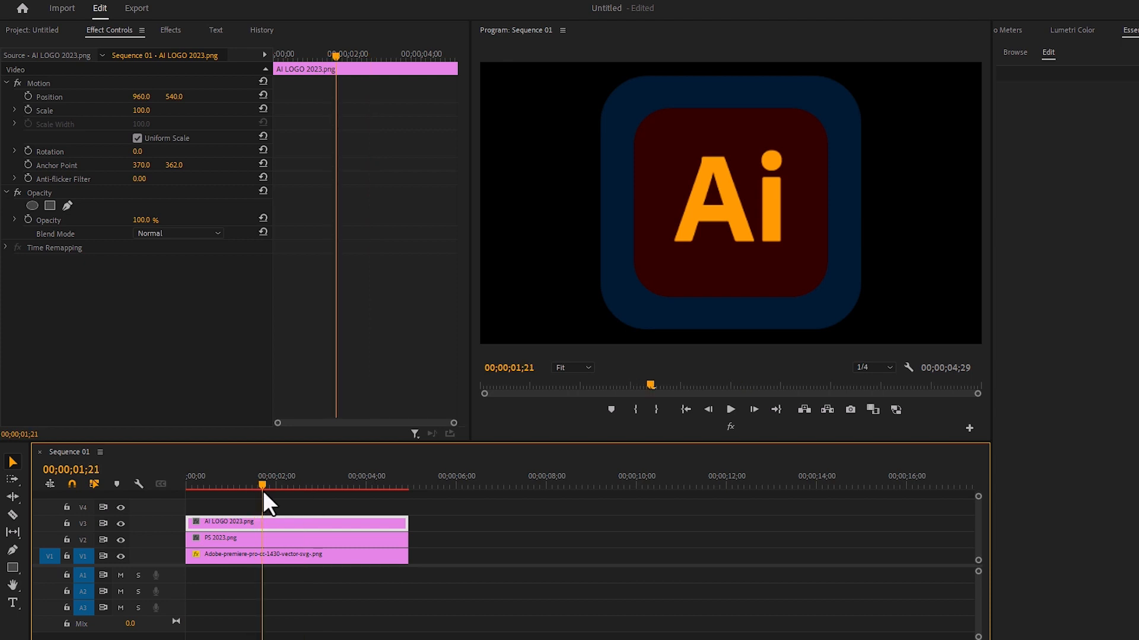
left_click(10, 512)
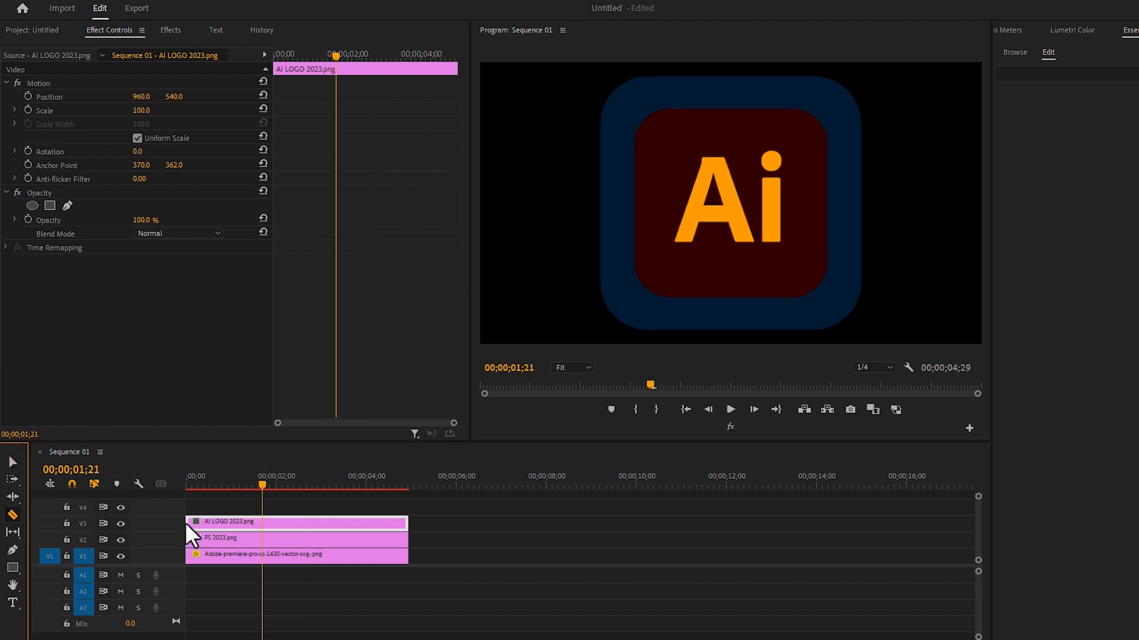
left_click(264, 522)
left_click(264, 538)
left_click(264, 554)
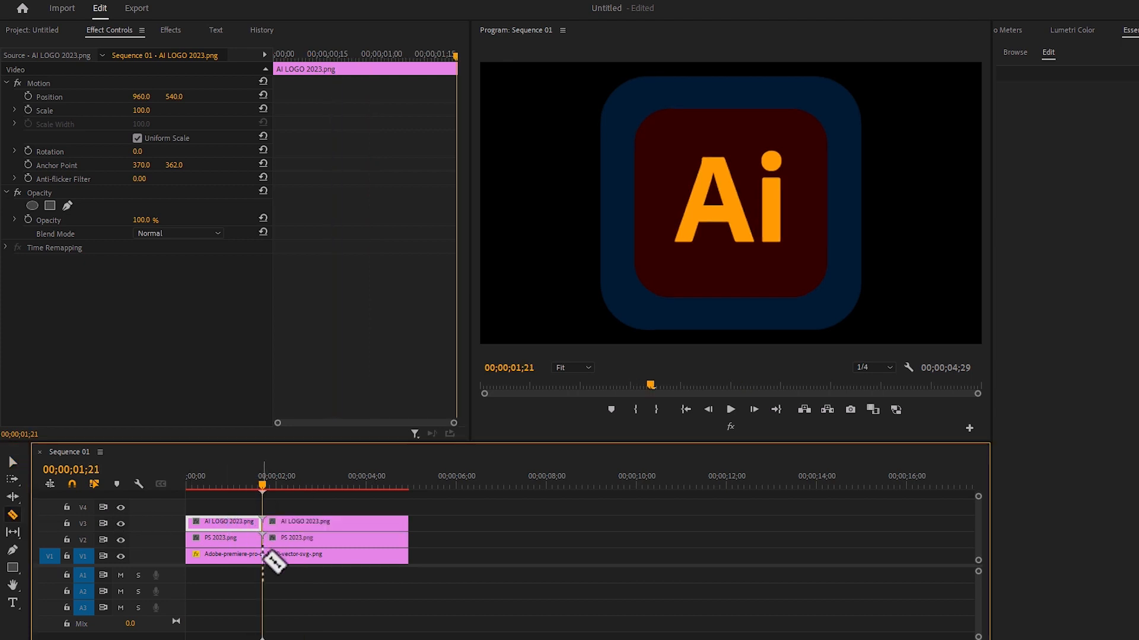
Delete the portions of all three logo clips after the cut.
left_click(13, 462)
left_click_drag(349, 590, 327, 515)
key("Delete")
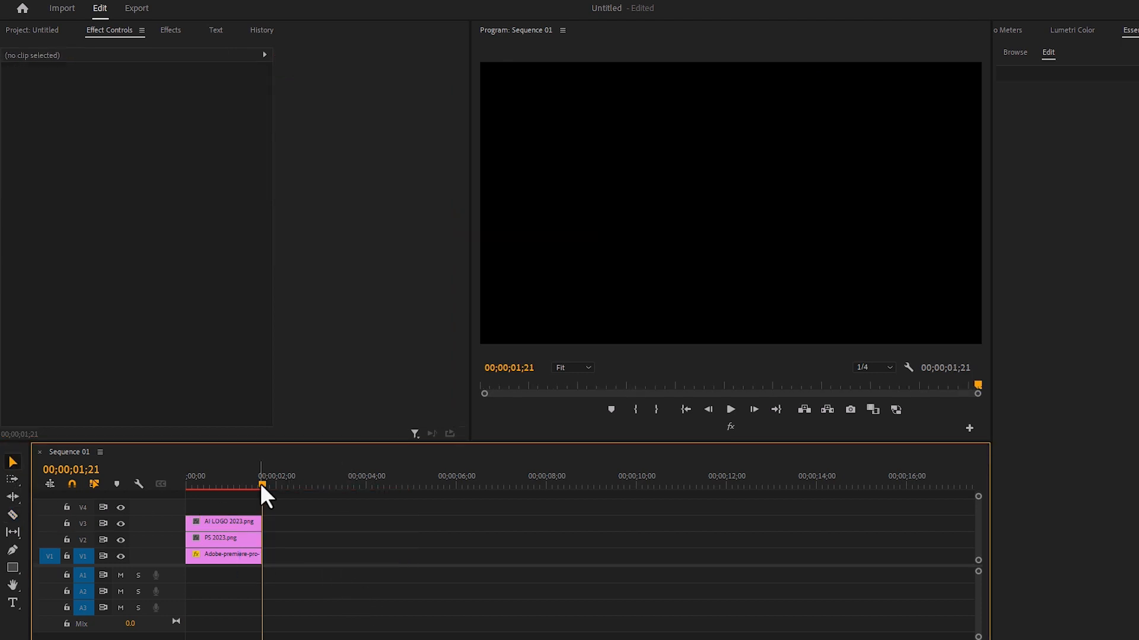
Hide track V3, compare with the Premiere logo at the sequence start, and scale the PS clip to 52.
left_click_drag(261, 483, 183, 487)
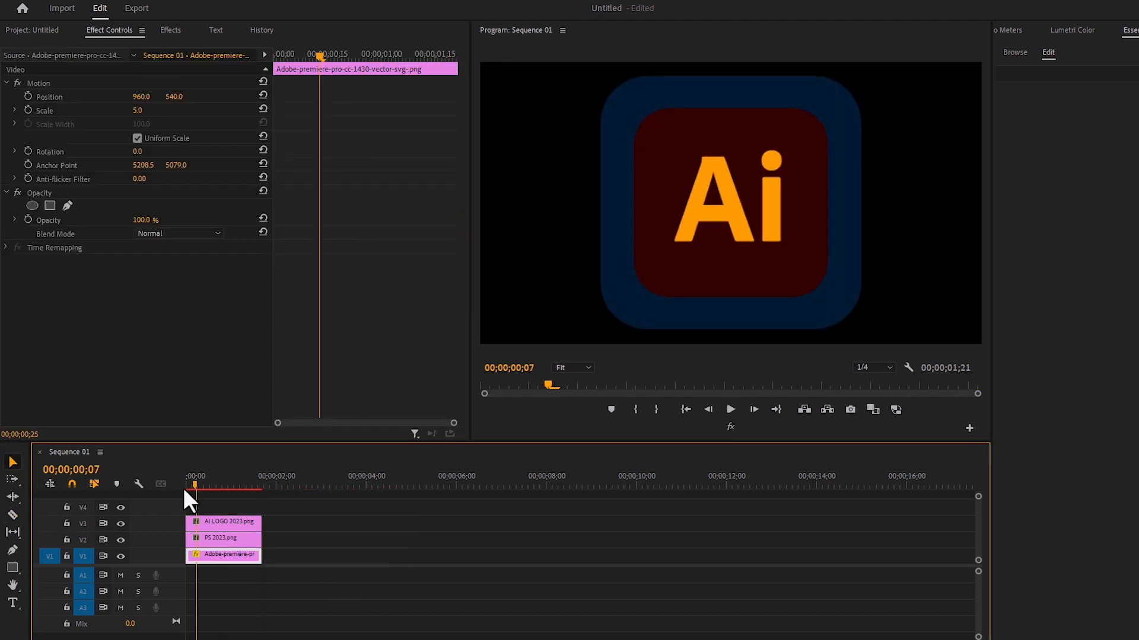
left_click(118, 526)
left_click(119, 539)
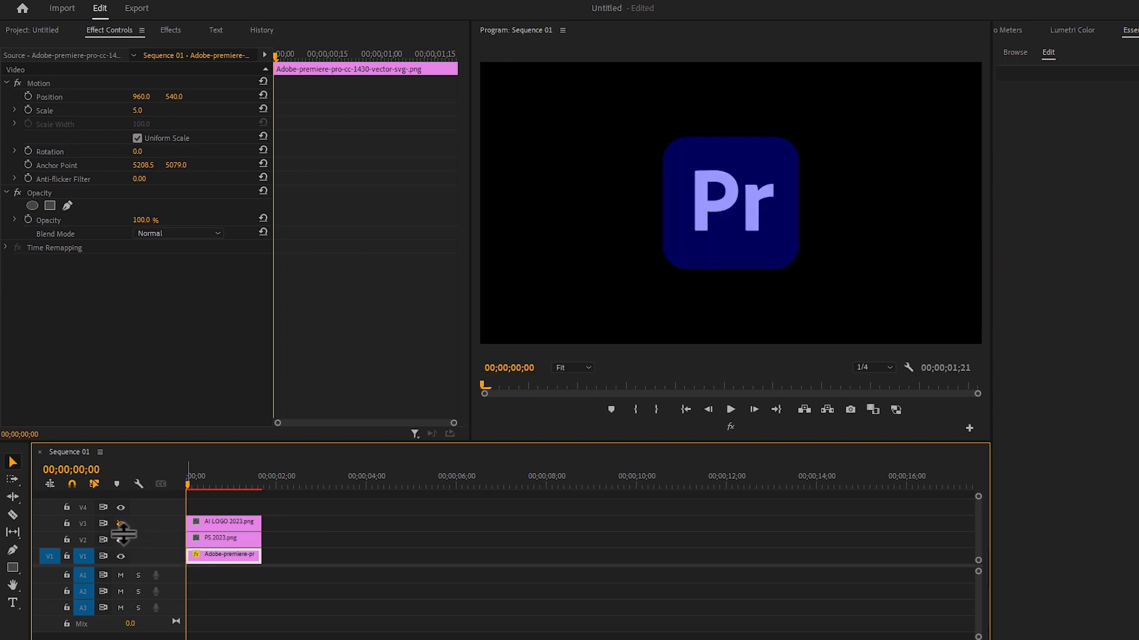
left_click(120, 538)
left_click(221, 539)
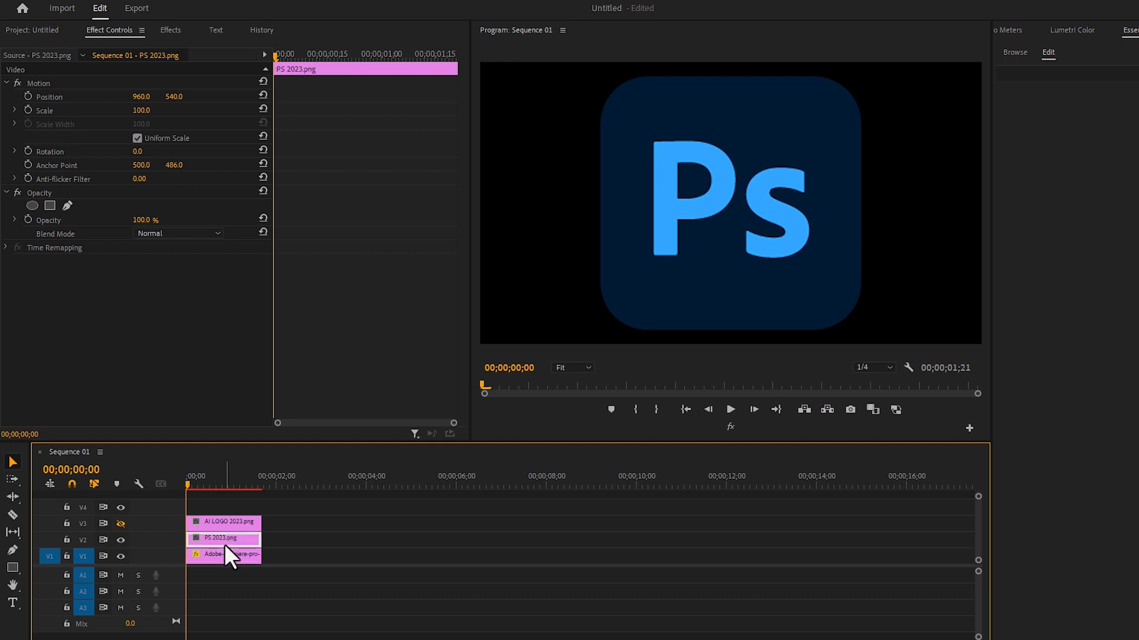
left_click(141, 110)
type("67")
key("Return")
mouse_move(140, 110)
left_mouse_down()
mouse_move(117, 110)
mouse_move(131, 110)
left_mouse_up()
Show track V3 again and set the AI LOGO clip's scale to 71.
left_click(121, 525)
left_click(213, 524)
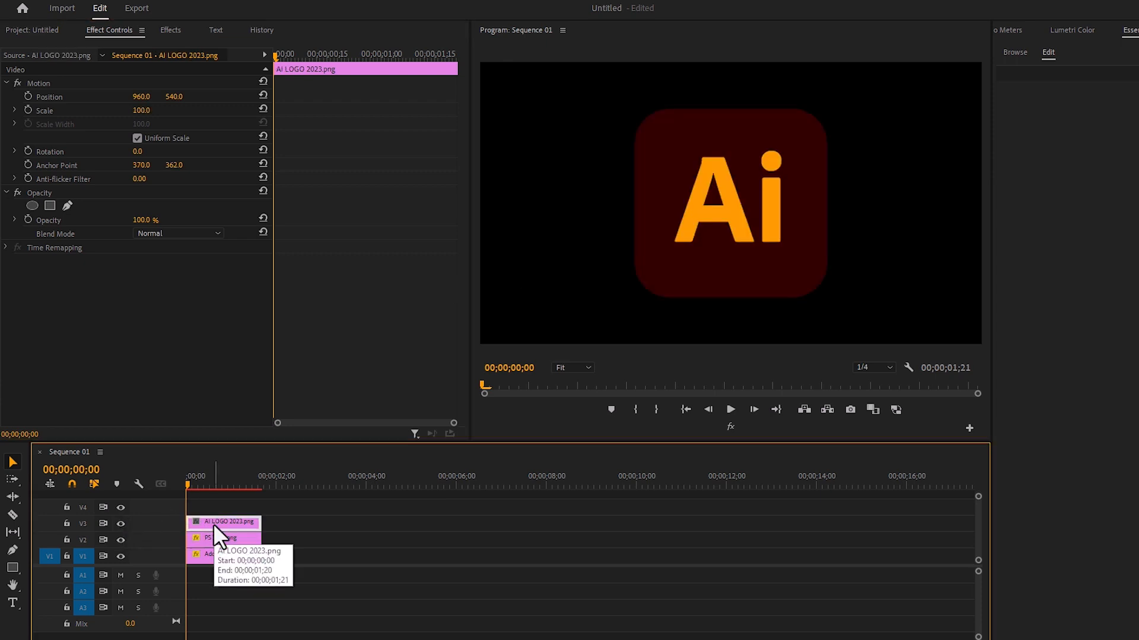
left_click_drag(142, 110, 125, 110)
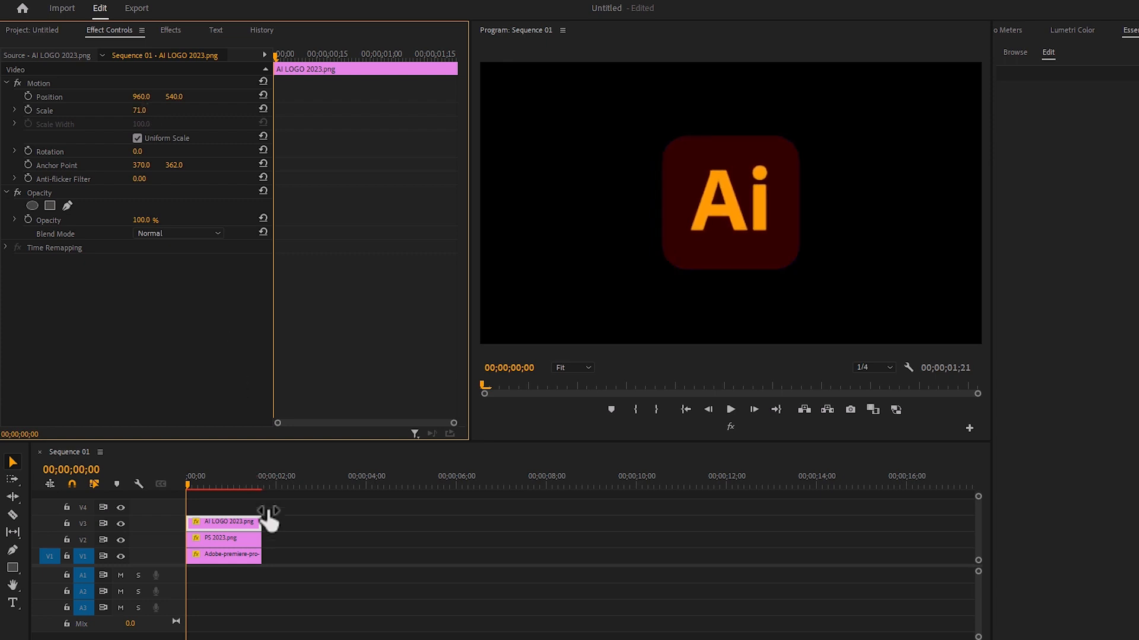
Move the AI LOGO and PS clips down to V1, spaced one after the other behind the Premiere logo clip.
left_click(302, 539)
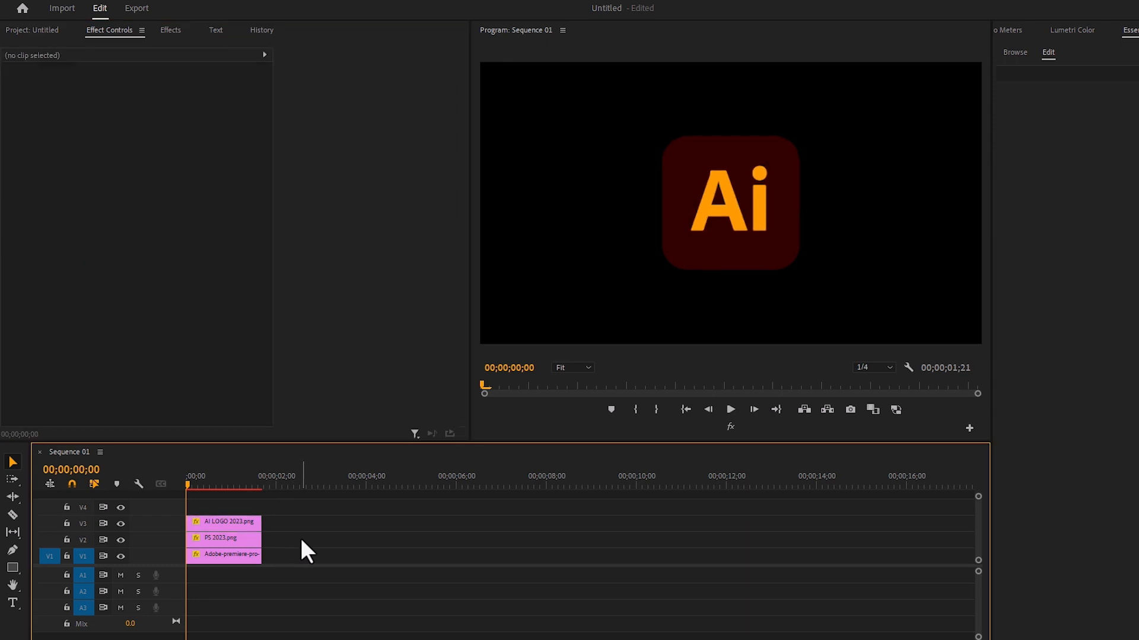
left_click_drag(219, 522, 403, 557)
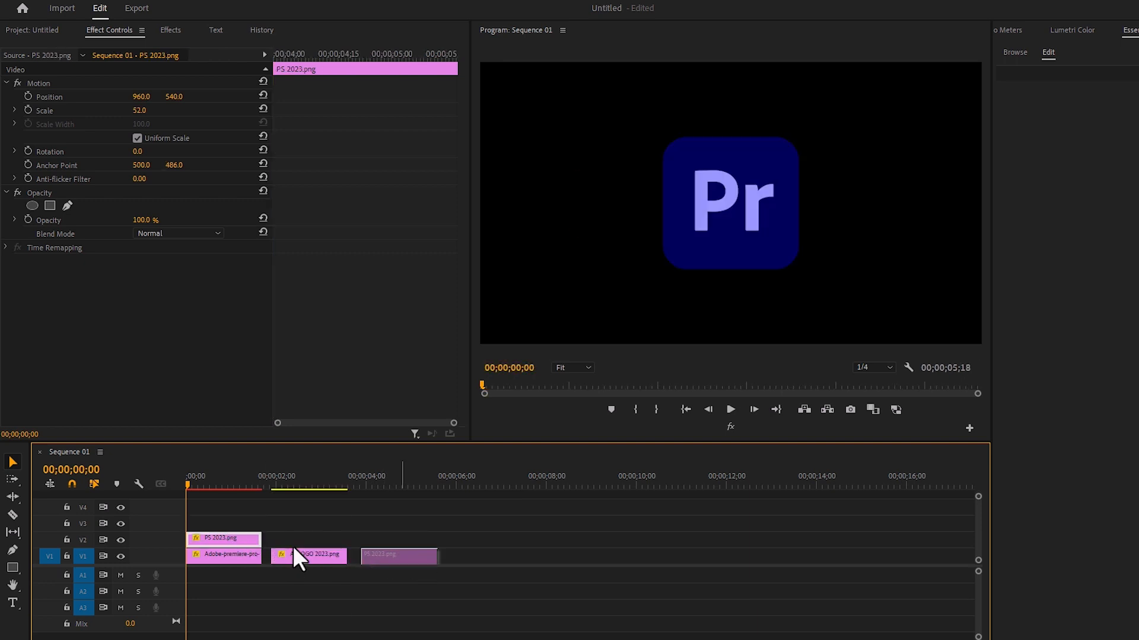
Nest the Premiere, AI LOGO and PS clips individually, keeping the default nested sequence names.
left_click(228, 557)
right_click(236, 557)
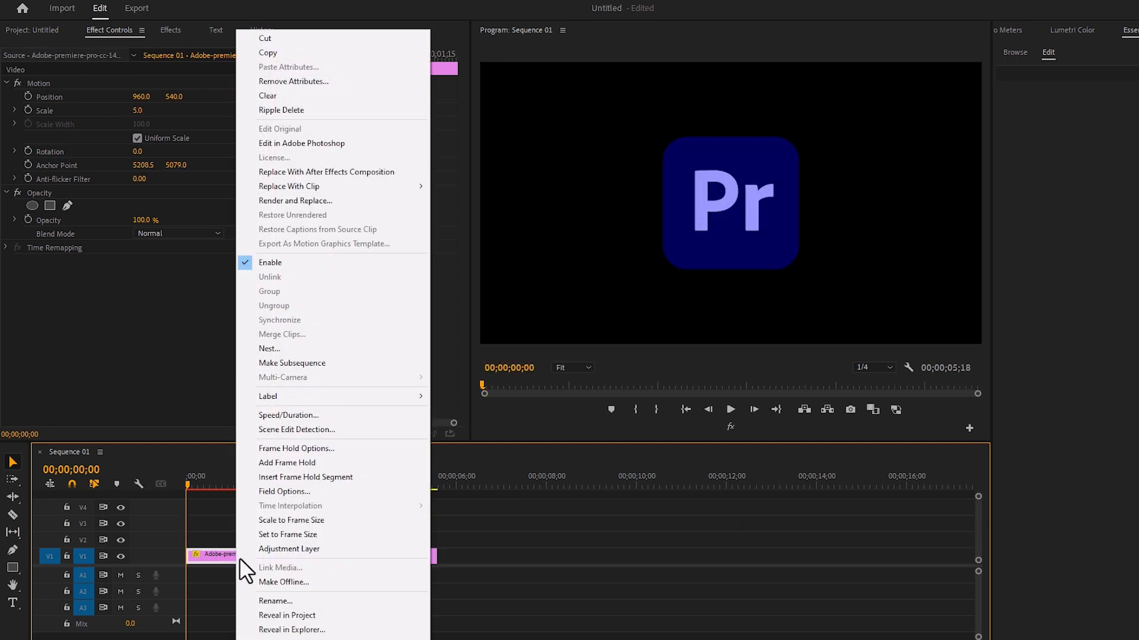
left_click(275, 350)
left_click(598, 338)
left_click(304, 559)
right_click(304, 559)
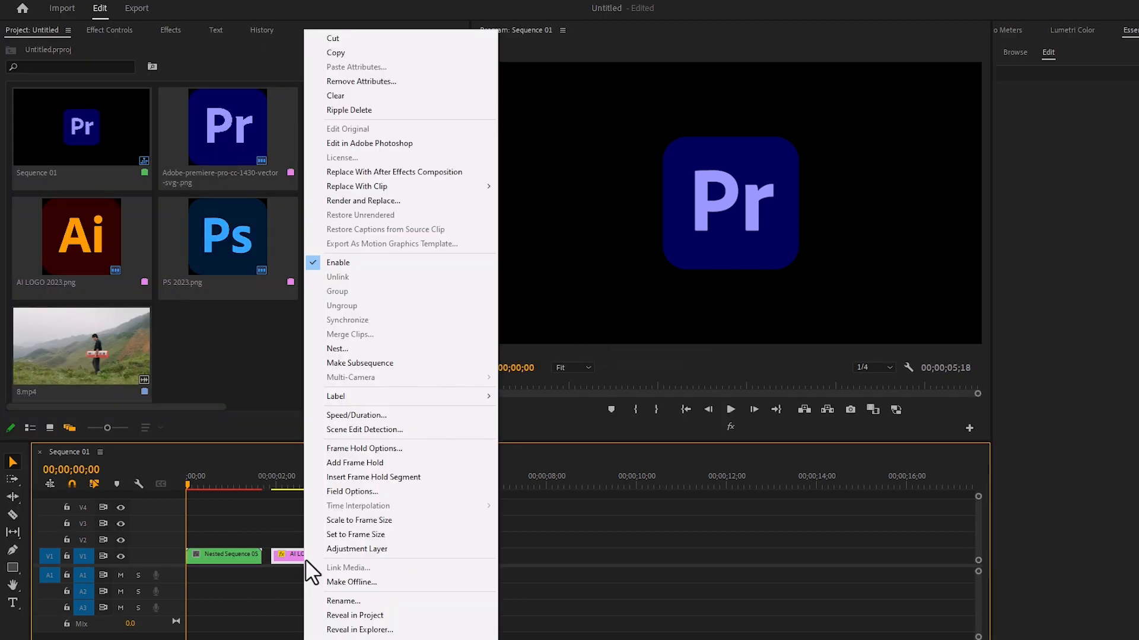
left_click(373, 349)
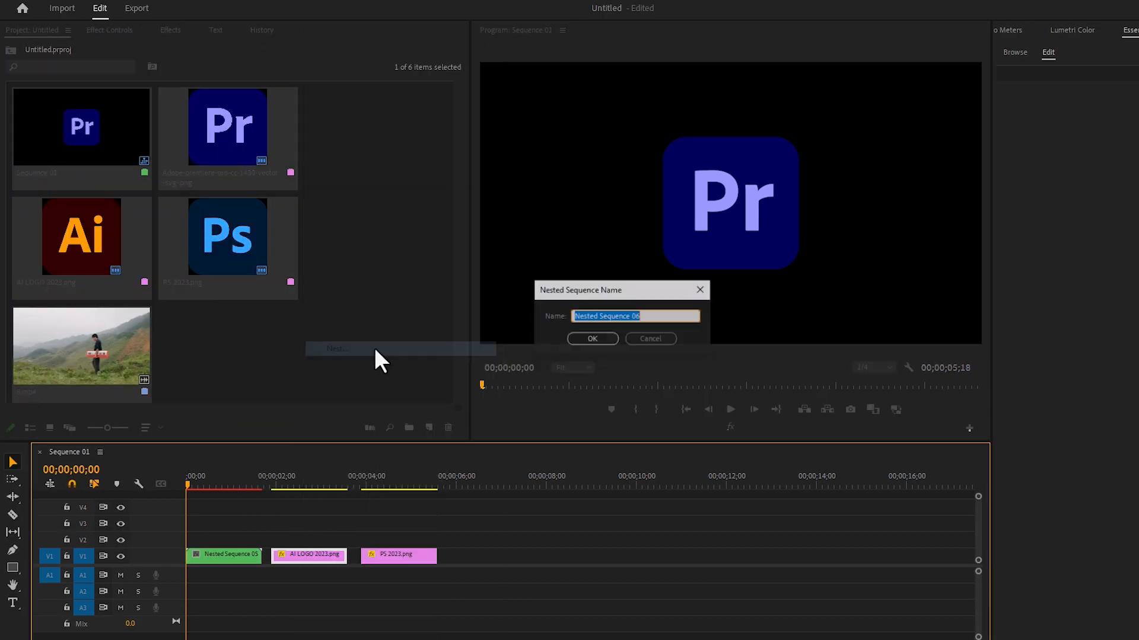
left_click(592, 339)
left_click(383, 561)
right_click(382, 561)
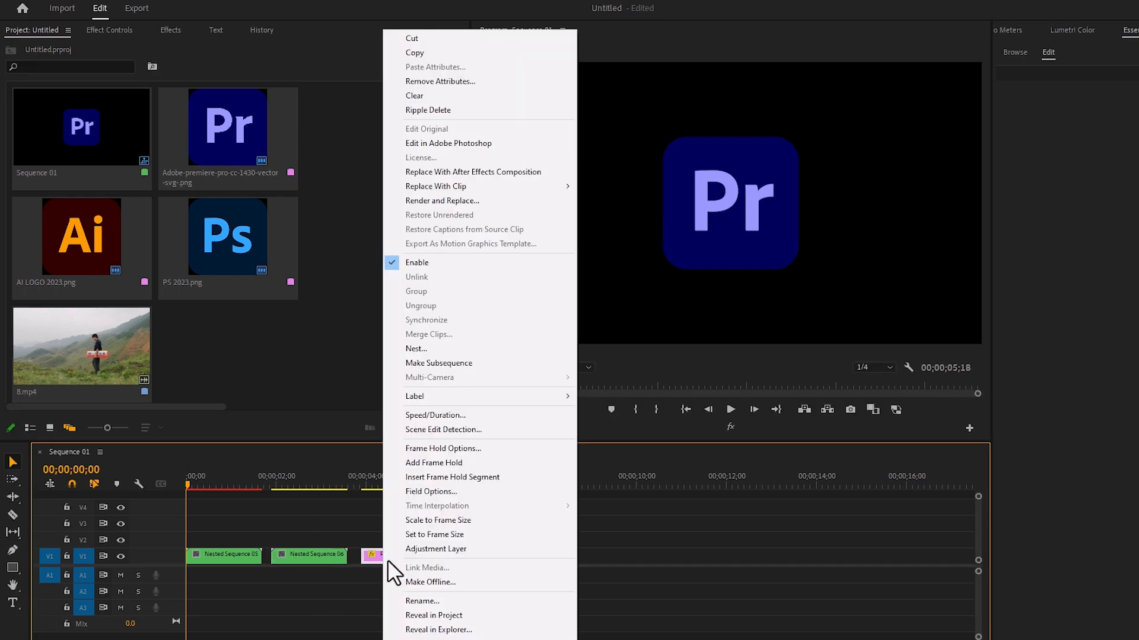
left_click(425, 352)
left_click(603, 340)
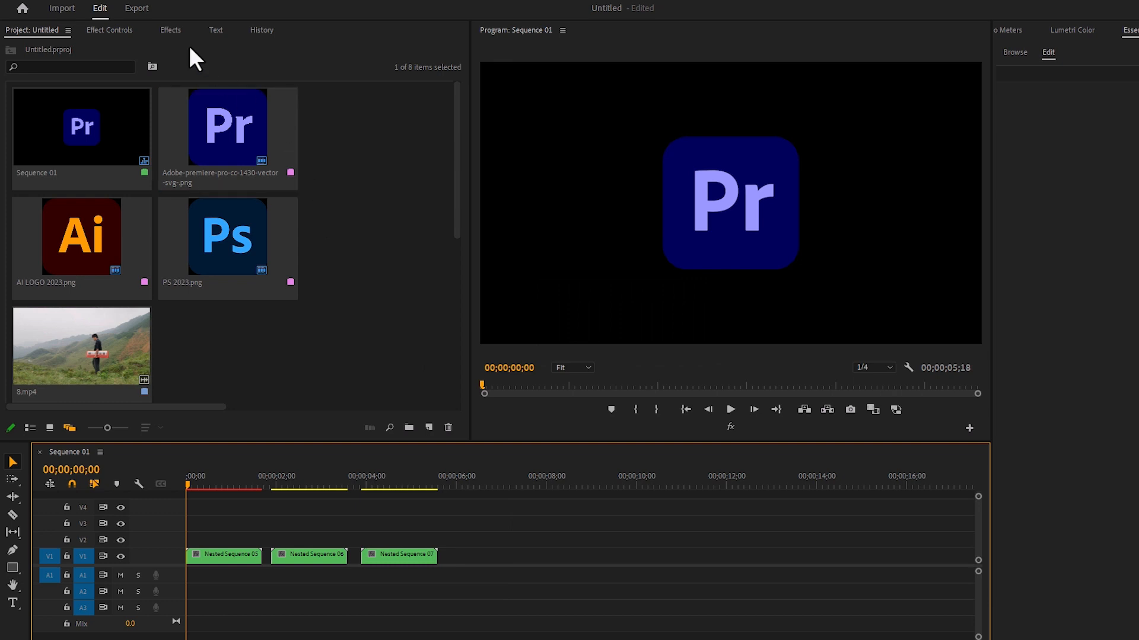
Search the effects for "trans" and apply the Transform effect to the first nested clip.
left_click(170, 30)
left_click(82, 47)
type("t")
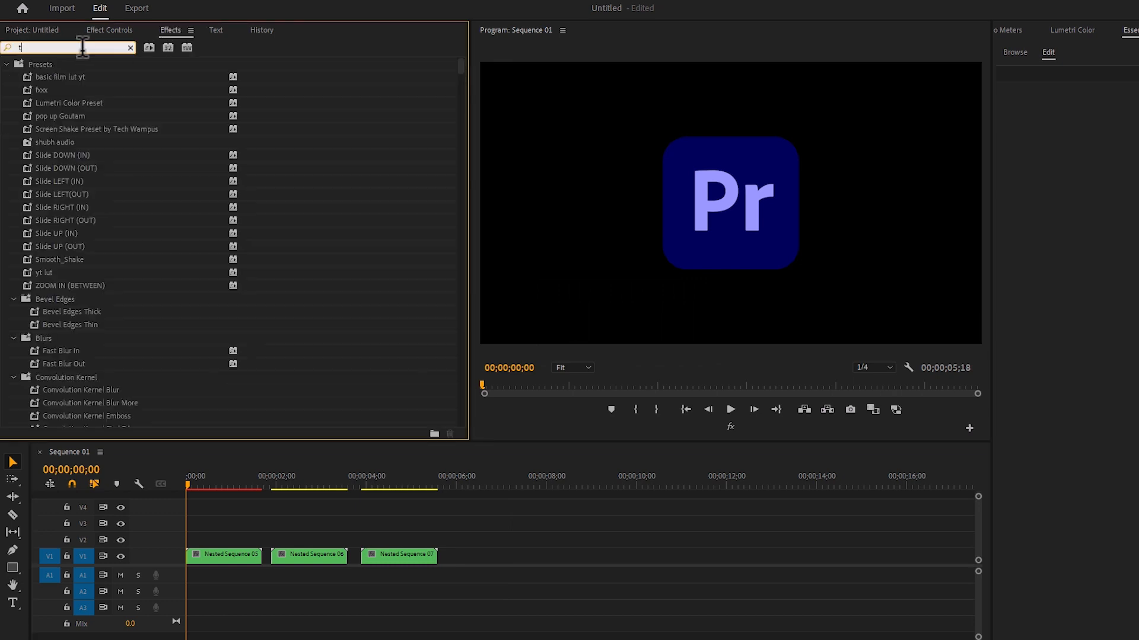
type("rans")
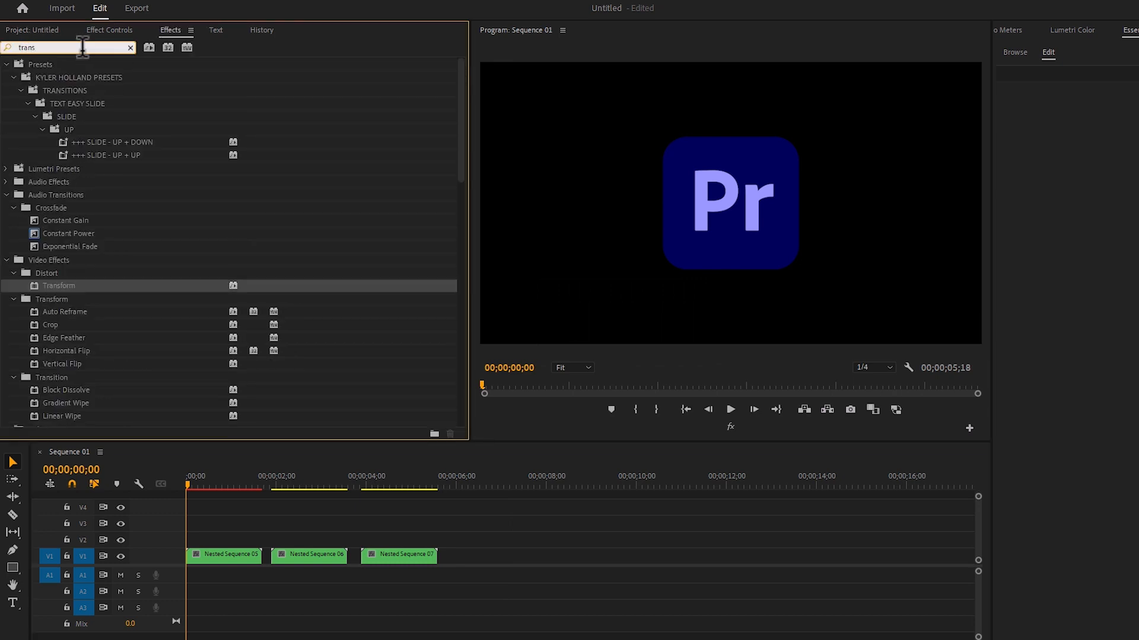
left_click_drag(72, 289, 221, 558)
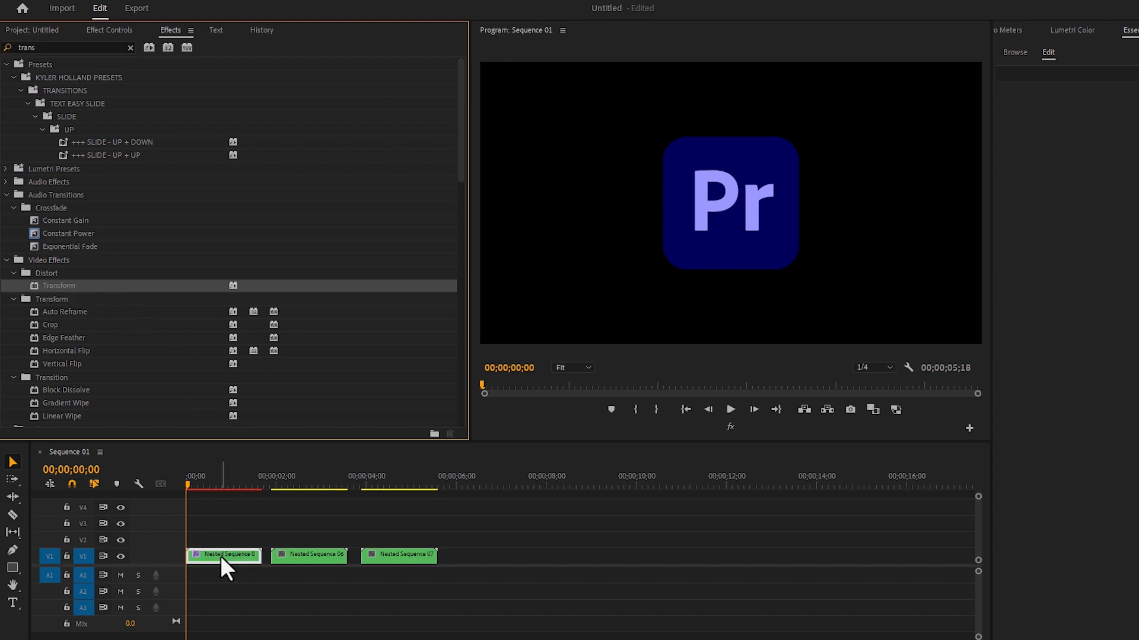
Set the Transform effect's scale to 0 and start keyframing it at the beginning of the first nested clip.
left_click(109, 31)
scroll(148, 127, "down", 2)
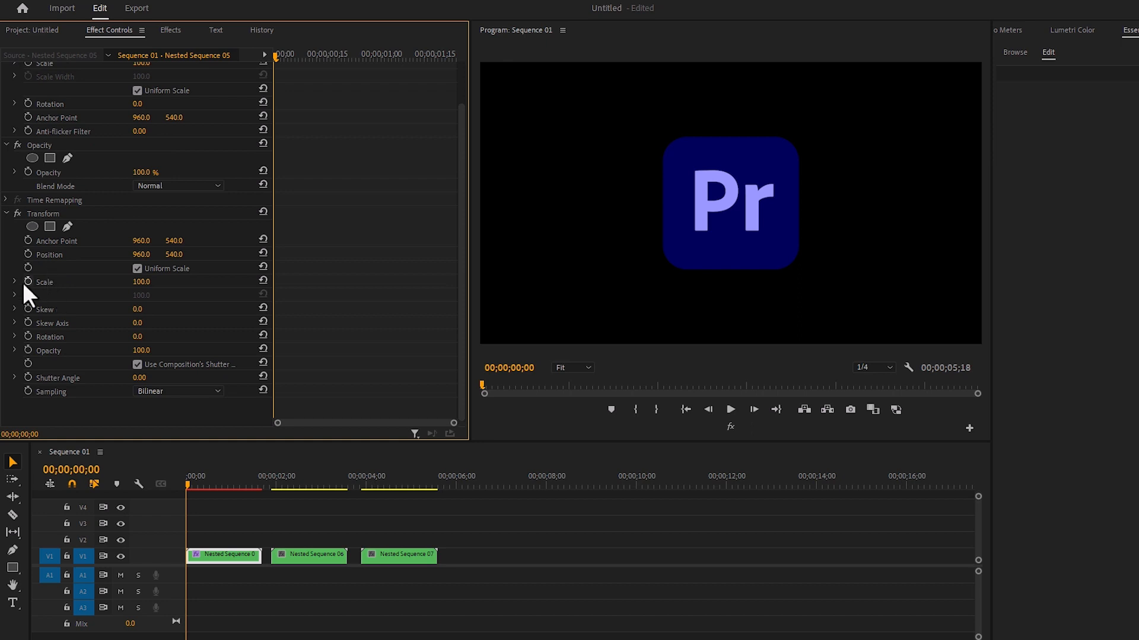
left_click(143, 282)
type("0")
key("Return")
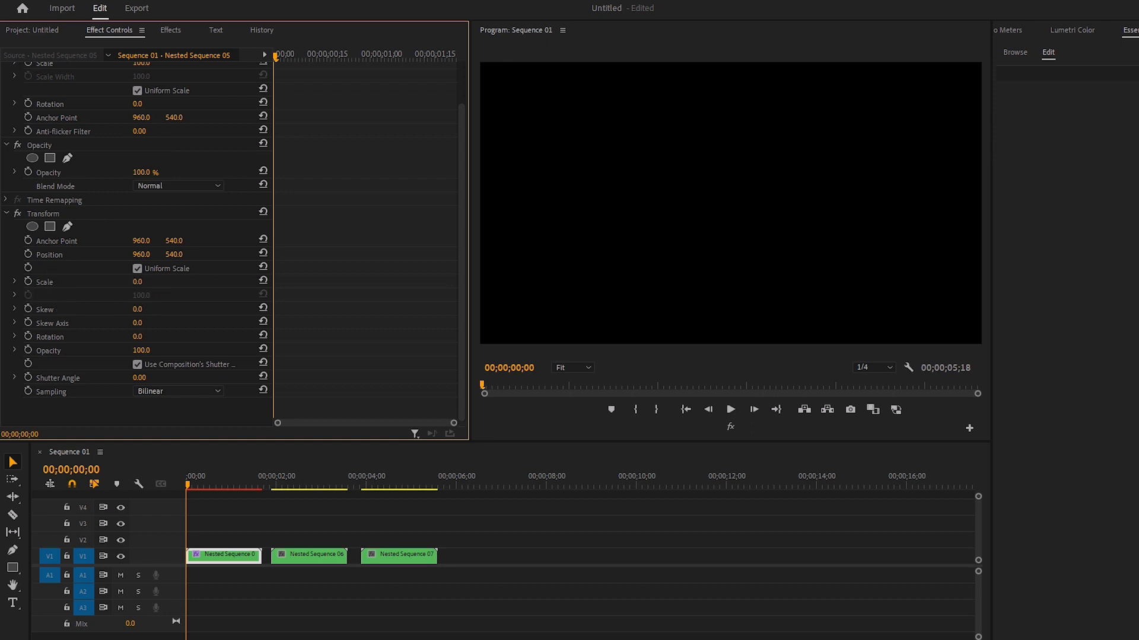
left_click(27, 282)
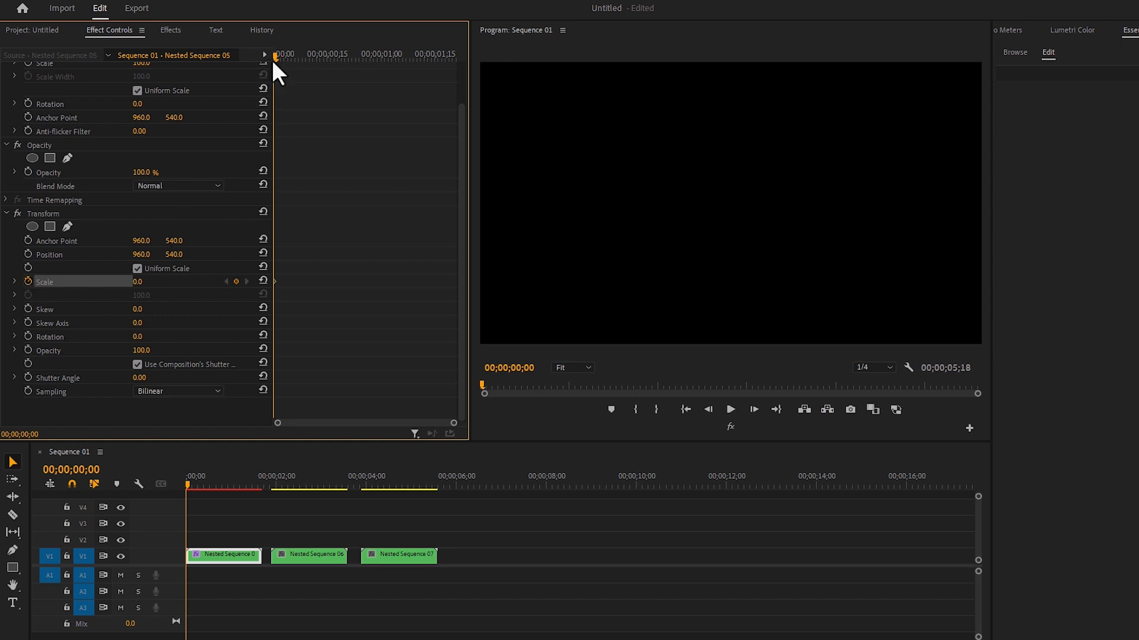
Add a Transform scale keyframe of 110 at 00;00;00;04.
left_click_drag(274, 55, 288, 56)
left_click(138, 282)
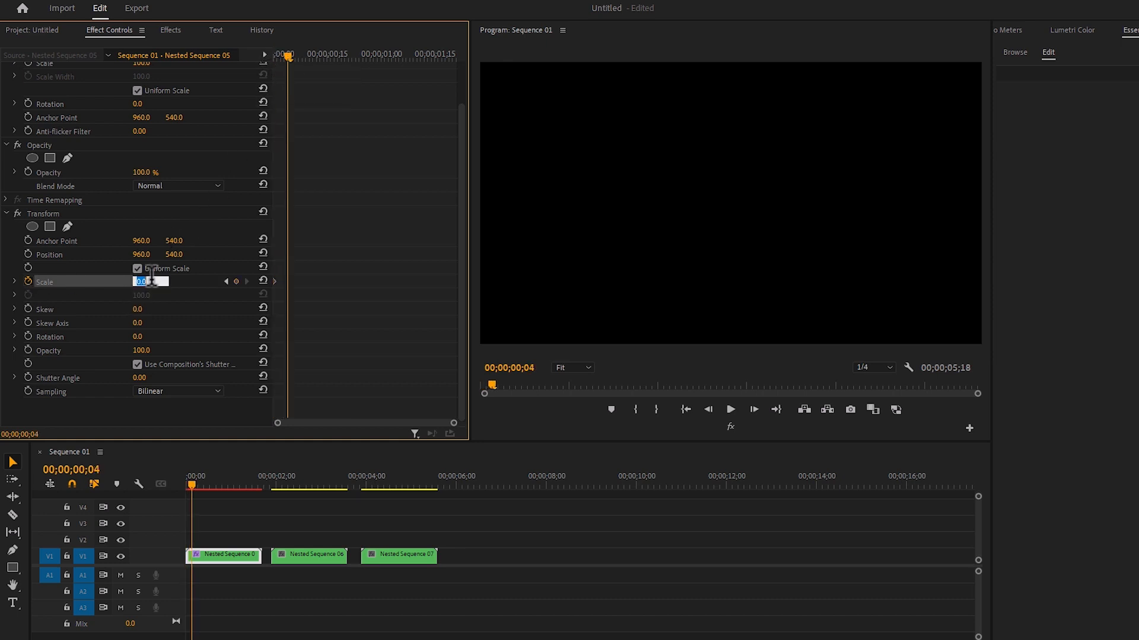
type("110")
key("Return")
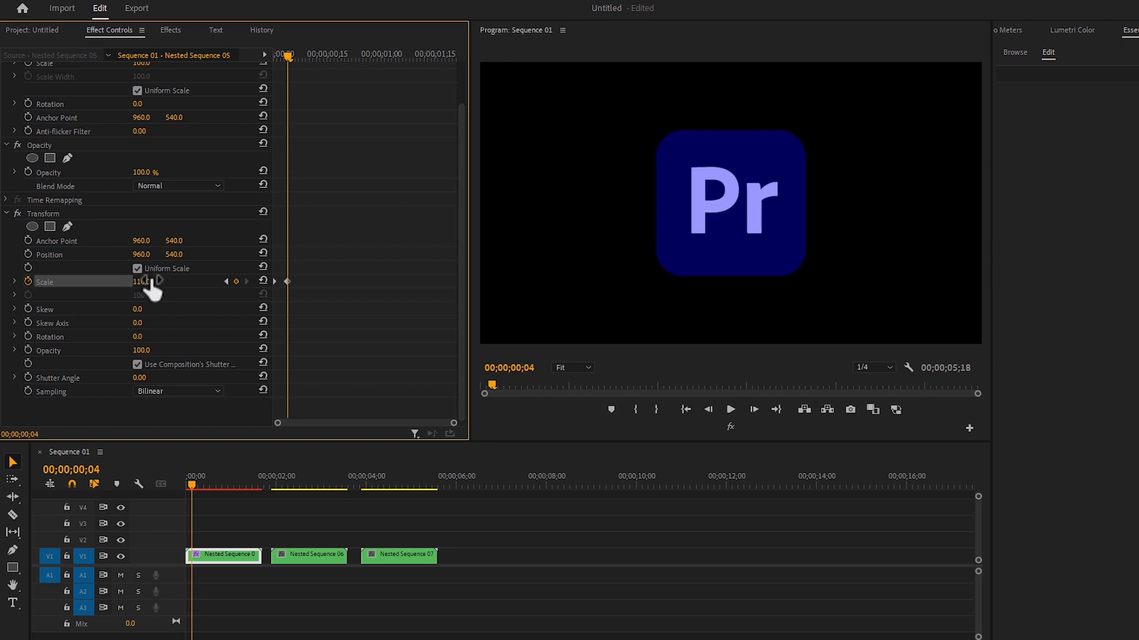
Apply Ease In to the 110 scale keyframe and lengthen its incoming handle on the velocity graph.
right_click(287, 282)
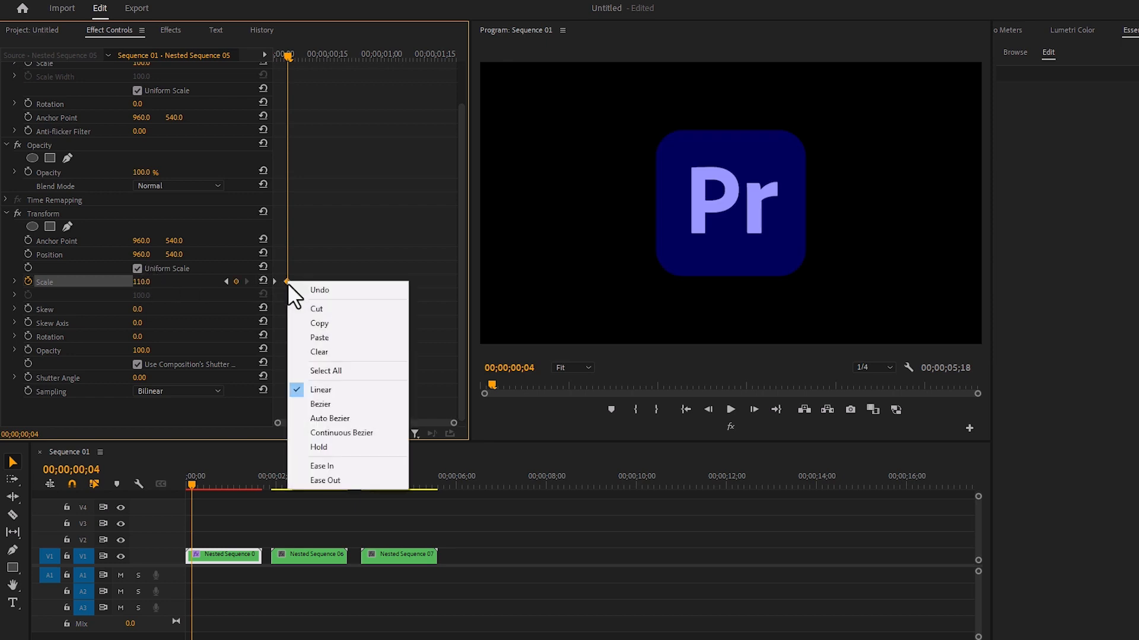
left_click(333, 467)
left_click(14, 282)
left_click_drag(452, 430, 369, 432)
left_click_drag(338, 348, 310, 347)
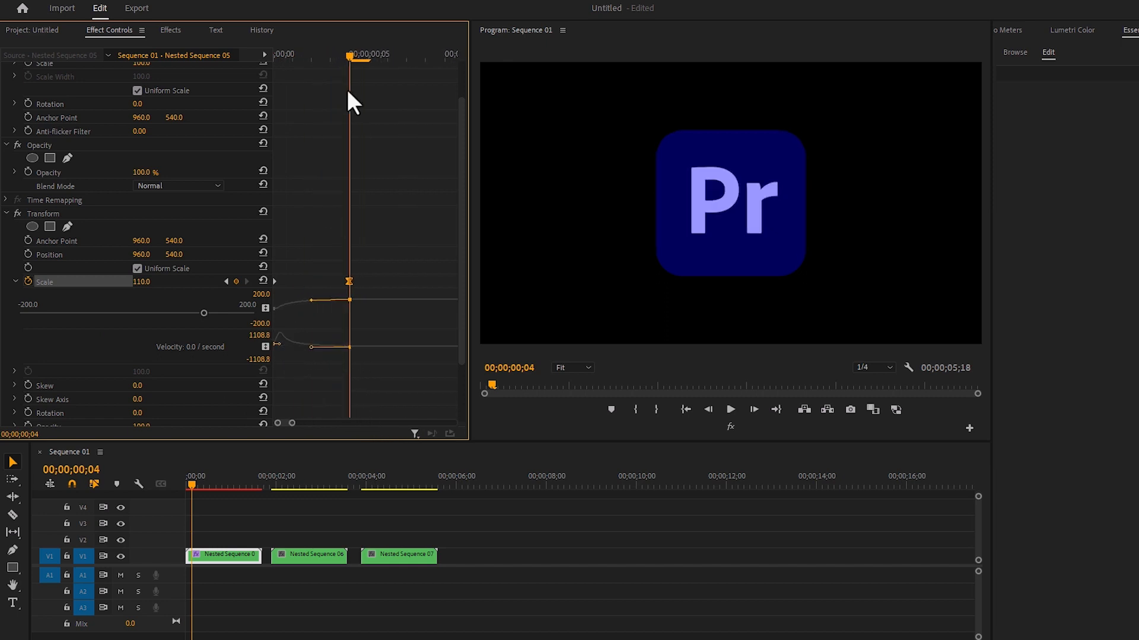
Play the eased scale animation from the start of the sequence to review it.
left_click_drag(348, 54, 243, 67)
key("space")
key("space")
left_click_drag(205, 491, 156, 493)
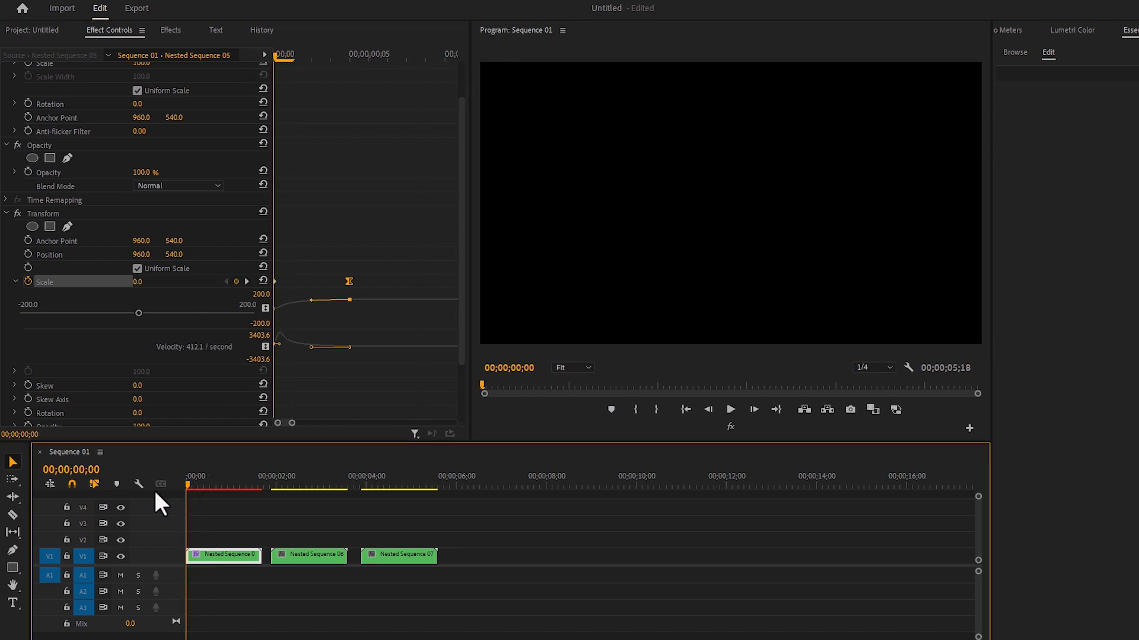
key("space")
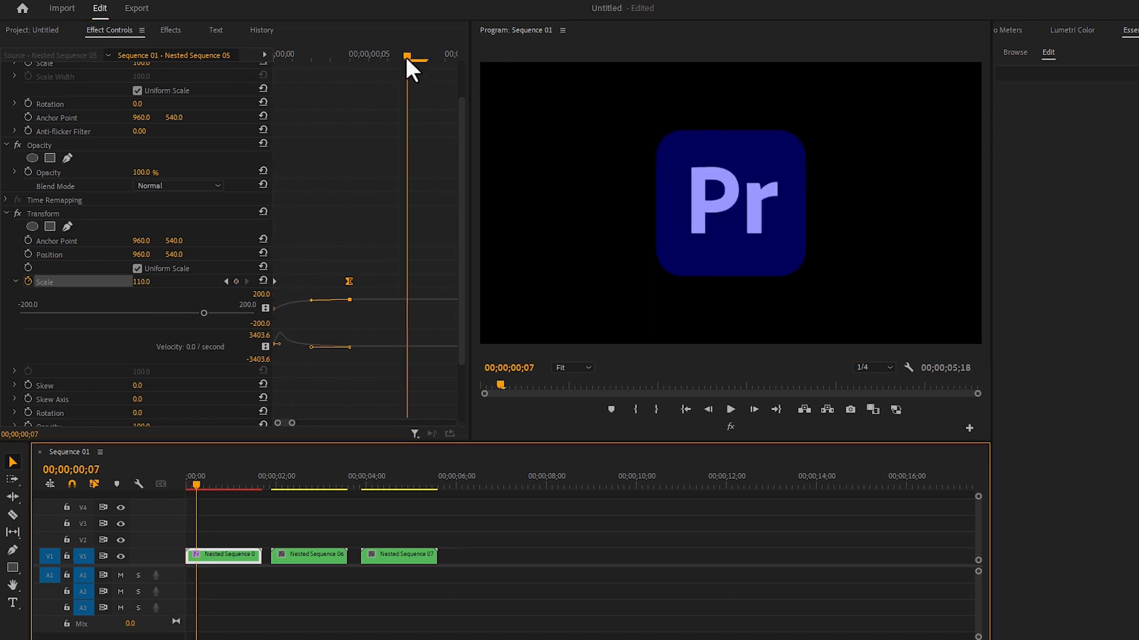
Add a Transform scale keyframe of 100 at 00;00;00;05.
left_click_drag(405, 56, 366, 61)
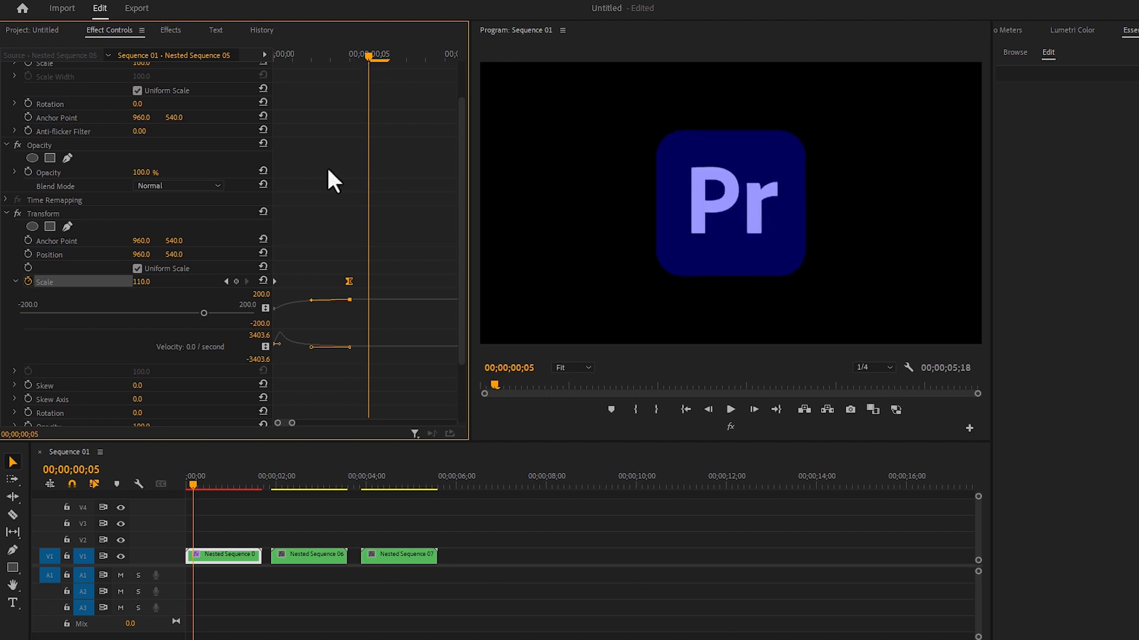
left_click(142, 282)
type("100")
key("Return")
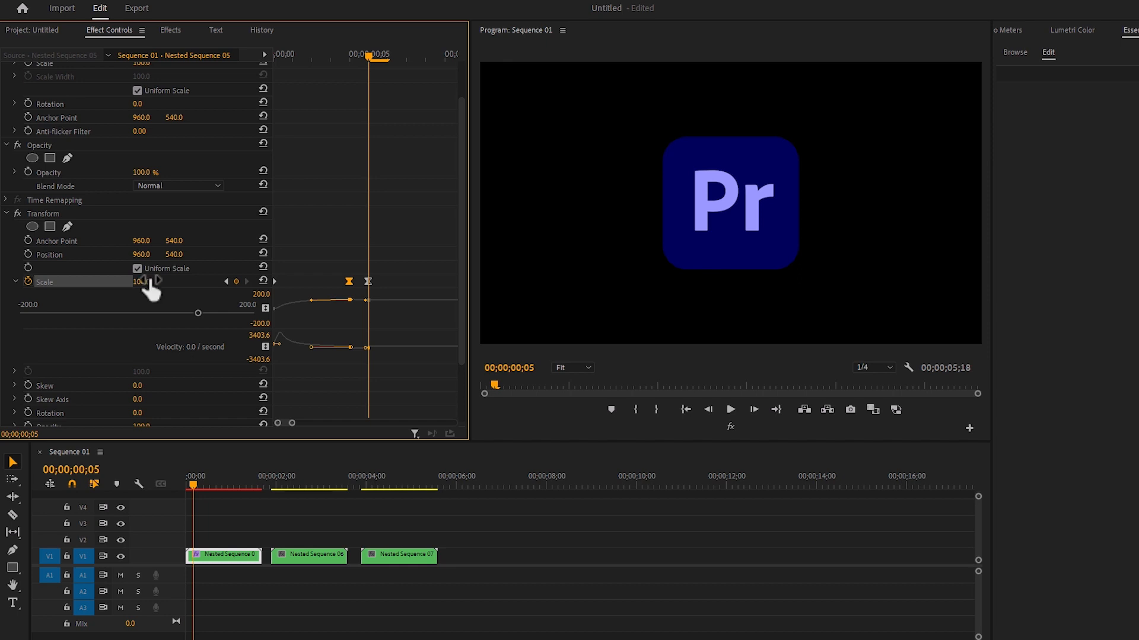
Play the first nested clip from its start to review the pop-up scale animation with its overshoot.
left_click_drag(368, 63, 219, 84)
key("space")
key("space")
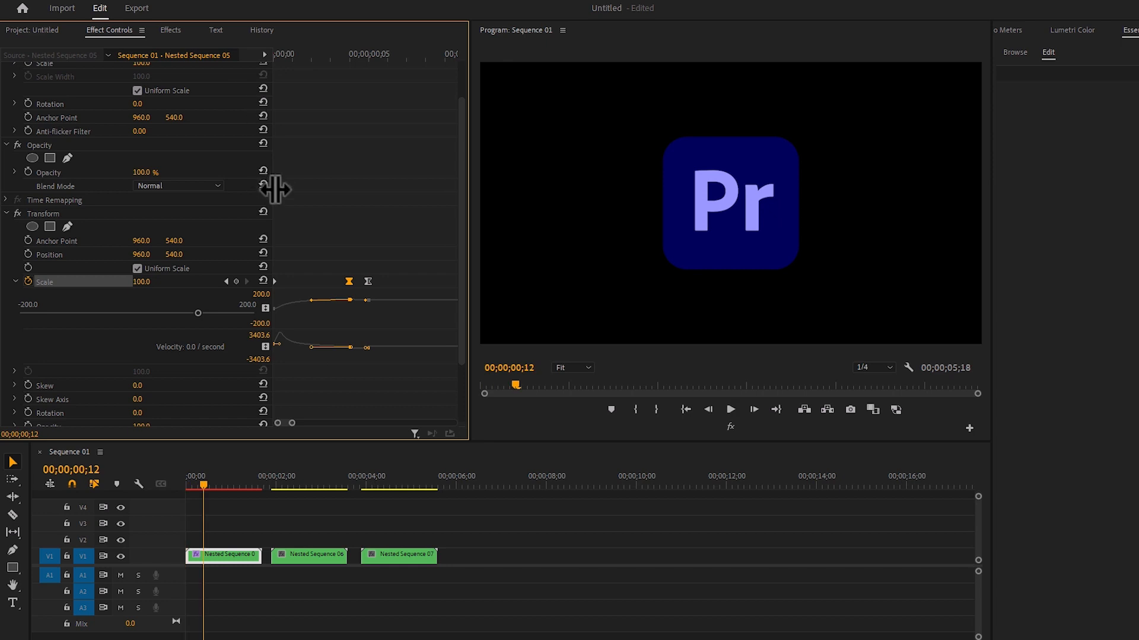
Move the final 100 scale keyframe slightly later and play the pop-up animation from the clip's start.
left_click_drag(292, 424, 345, 425)
left_click_drag(307, 281, 315, 281)
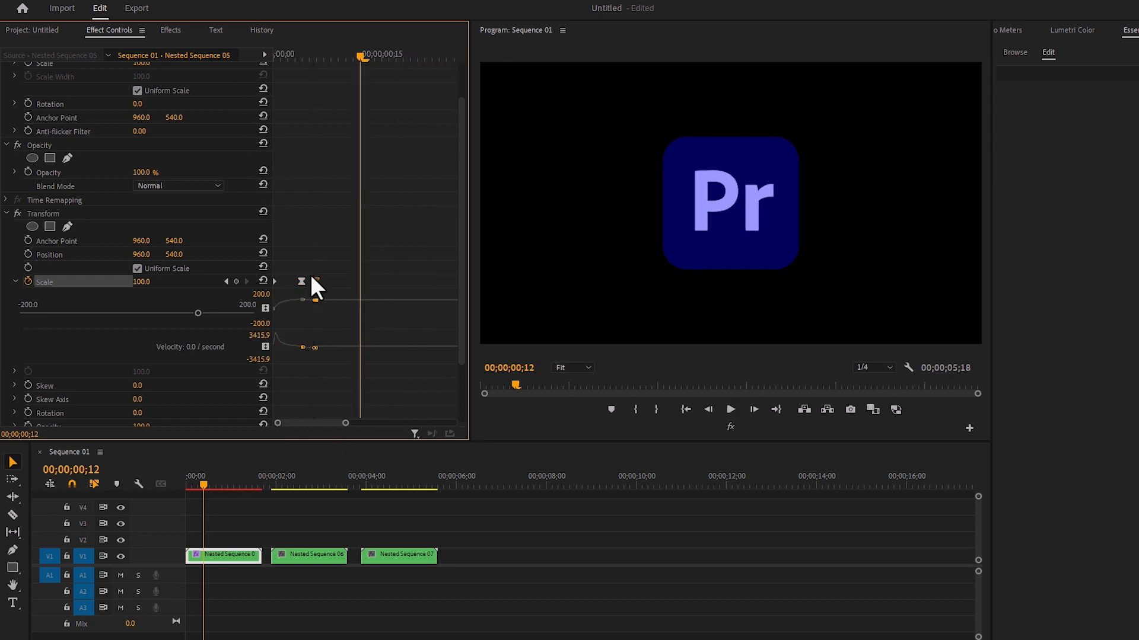
left_click_drag(358, 68, 242, 81)
key("space")
key("space")
Copy the final 100 Transform scale keyframe and paste it near the end of the first nested clip at 00;00;01;15.
scroll(192, 226, "down", 2)
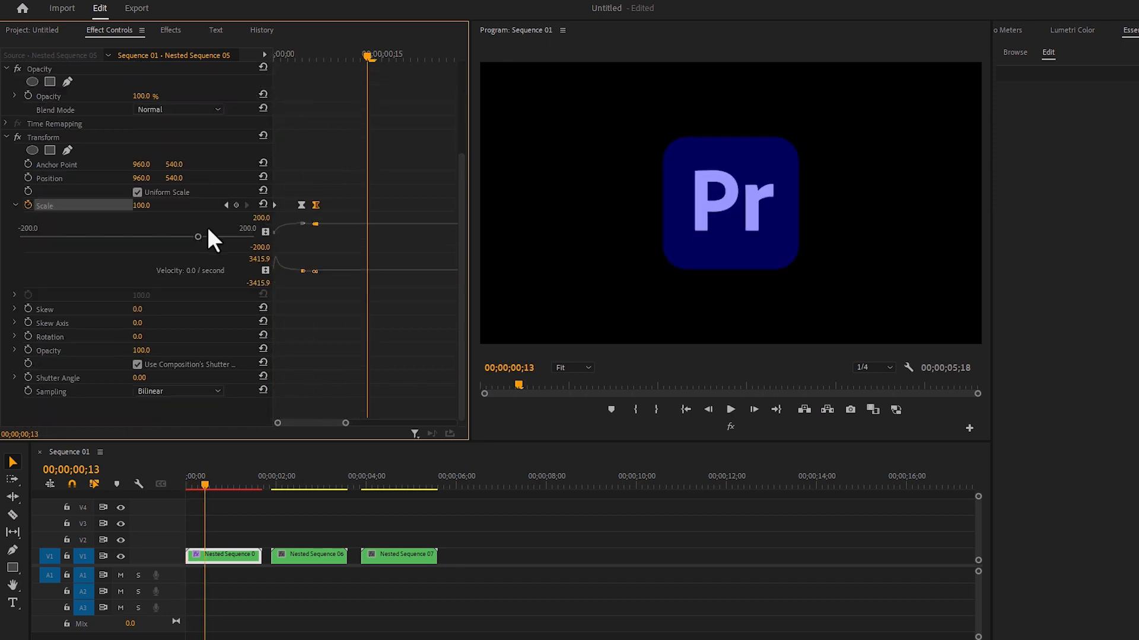
left_click(47, 205)
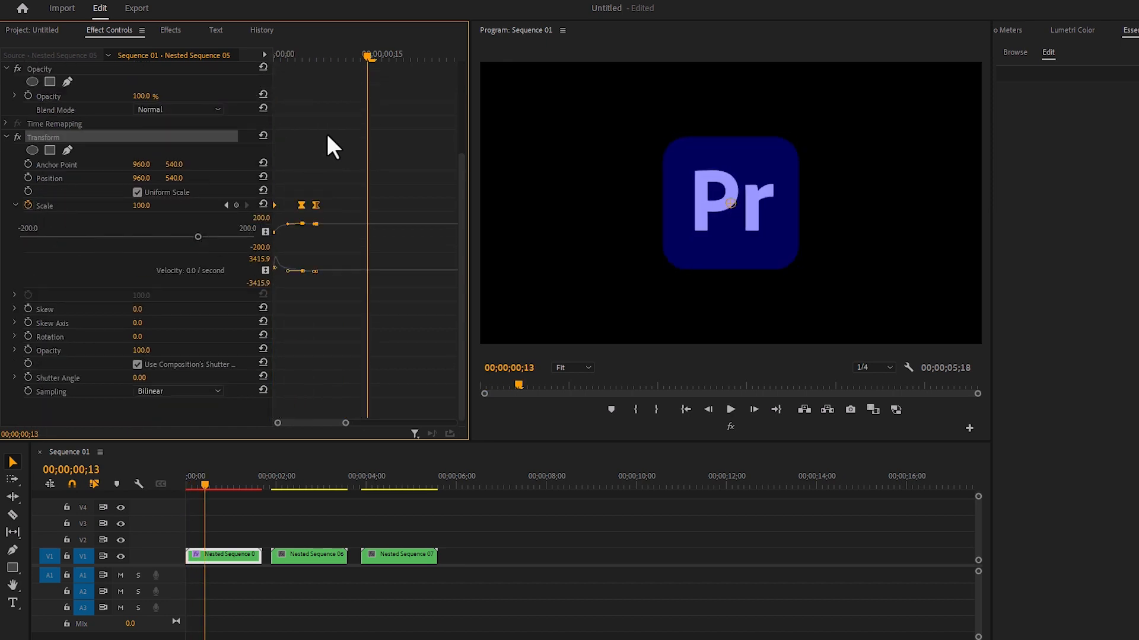
left_click(370, 71)
left_click_drag(368, 57, 437, 97)
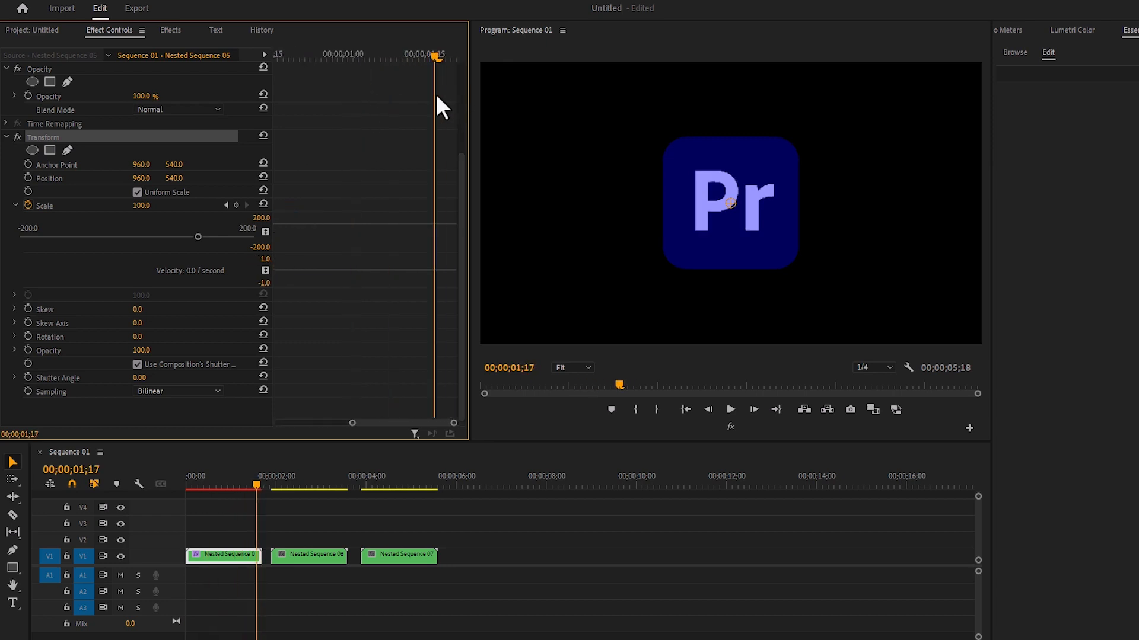
left_click_drag(352, 423, 211, 430)
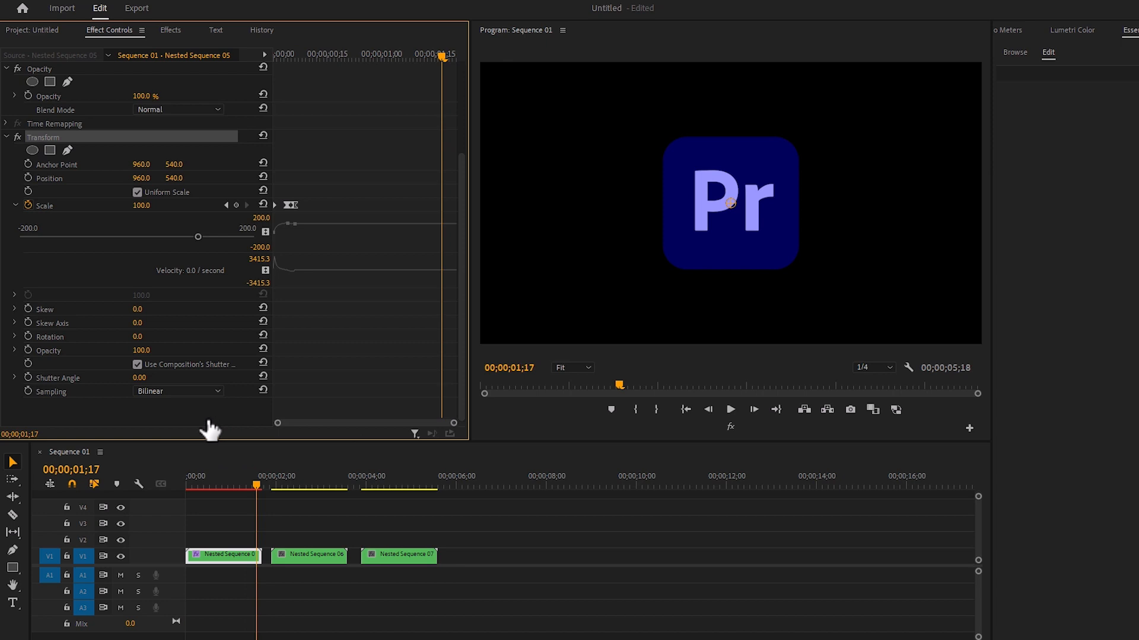
left_click_drag(442, 57, 435, 56)
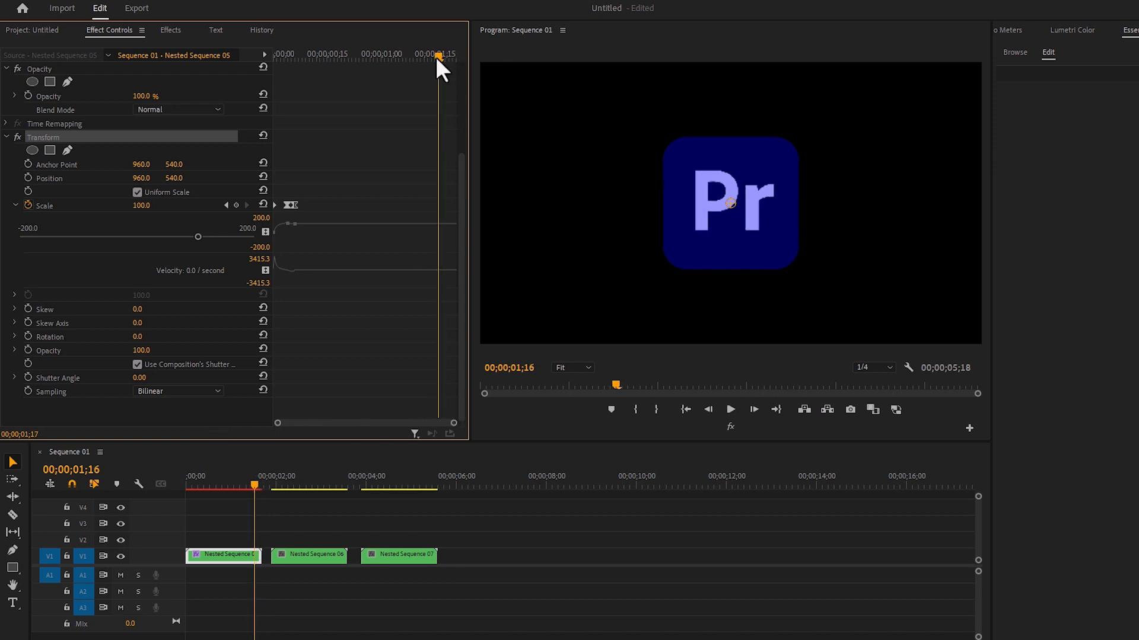
left_click(294, 205)
key("ctrl+c")
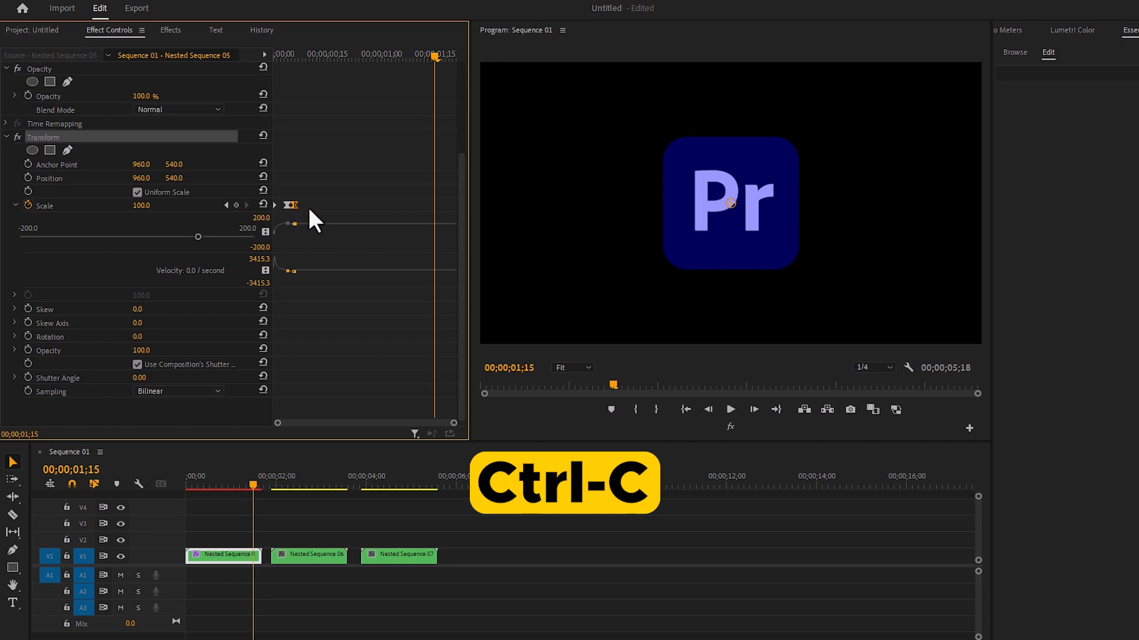
key("ctrl+v")
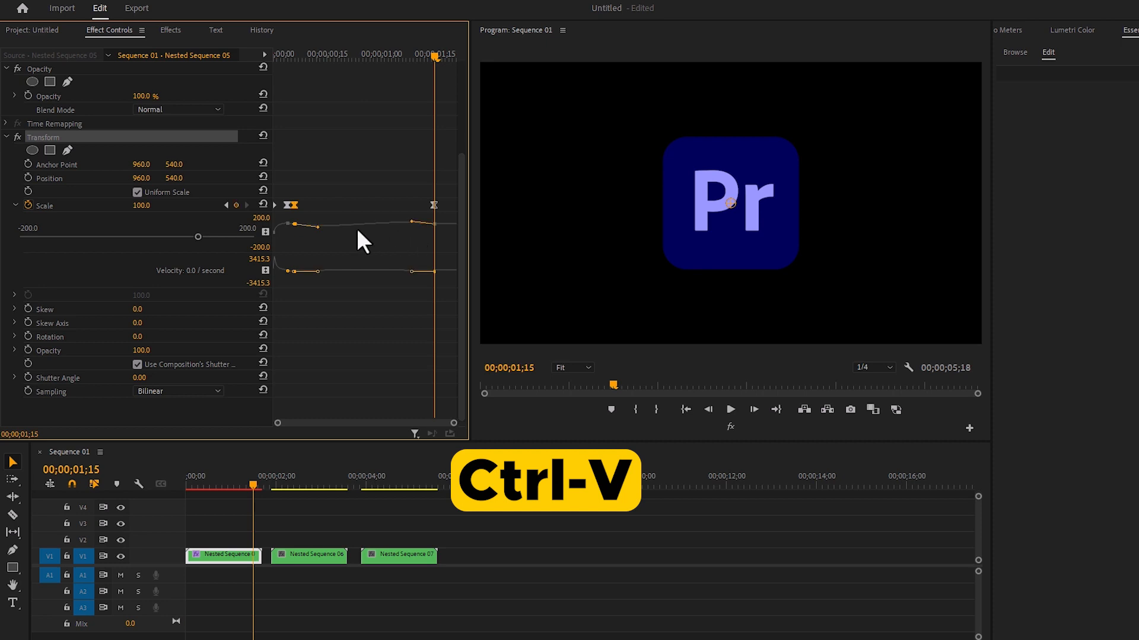
Copy the 110 overshoot scale keyframe and paste it at 00;00;01;18.
left_click(284, 204)
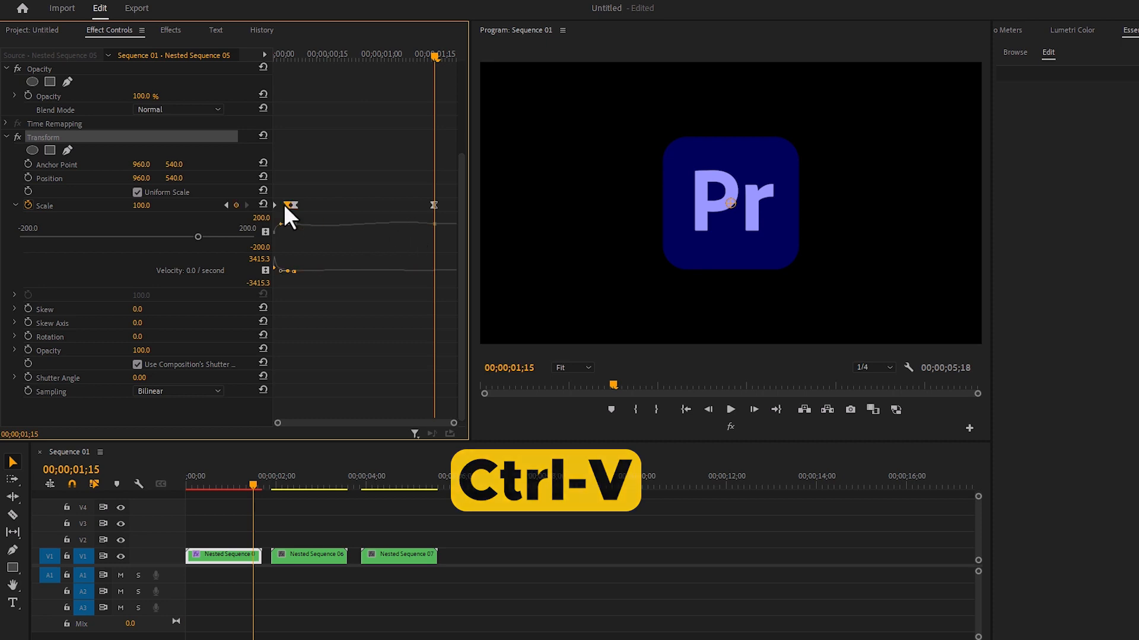
key("Right")
key("Right")
key("ctrl+c")
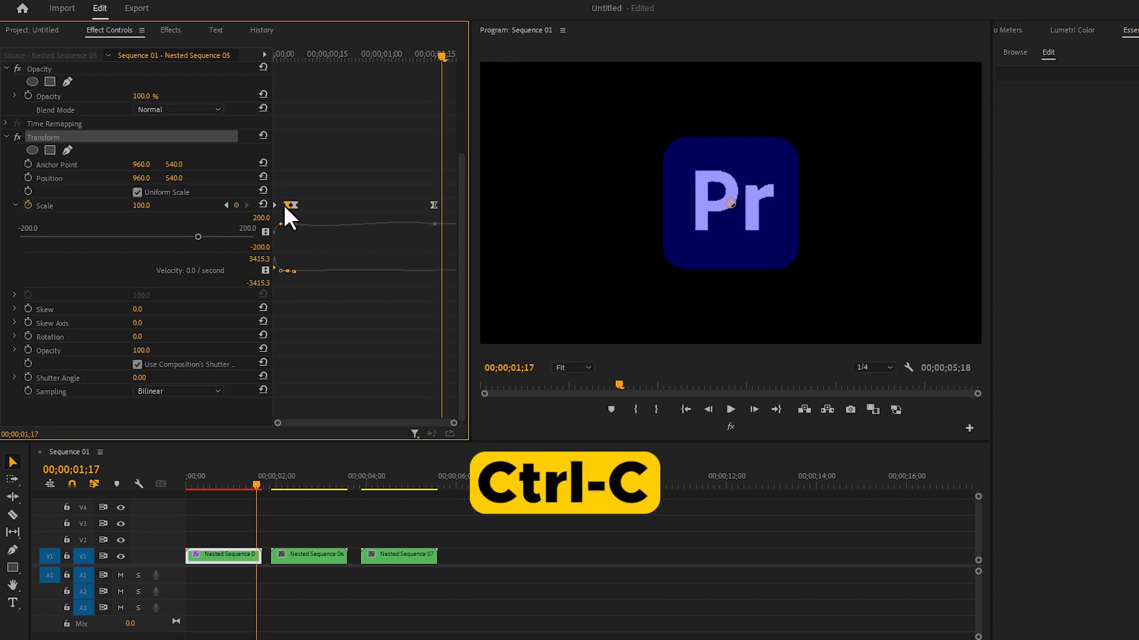
key("Right")
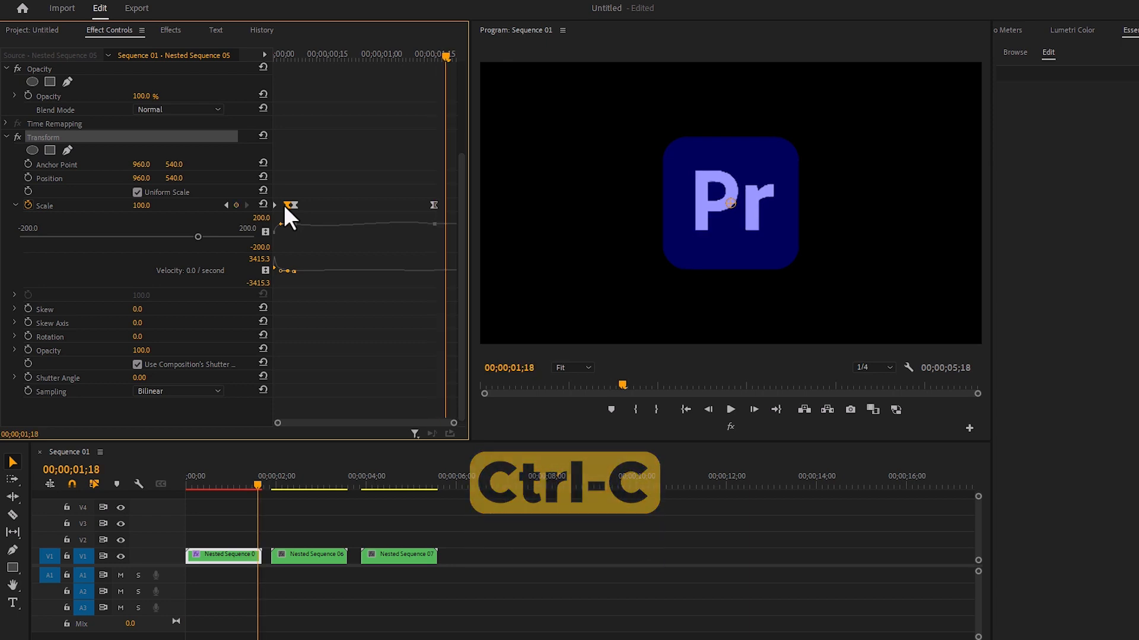
key("ctrl+v")
Copy the opening 0 scale keyframe and paste it at the end of the first nested clip at 00;00;01;21.
left_click(275, 205)
key("Right")
key("Right")
key("Right")
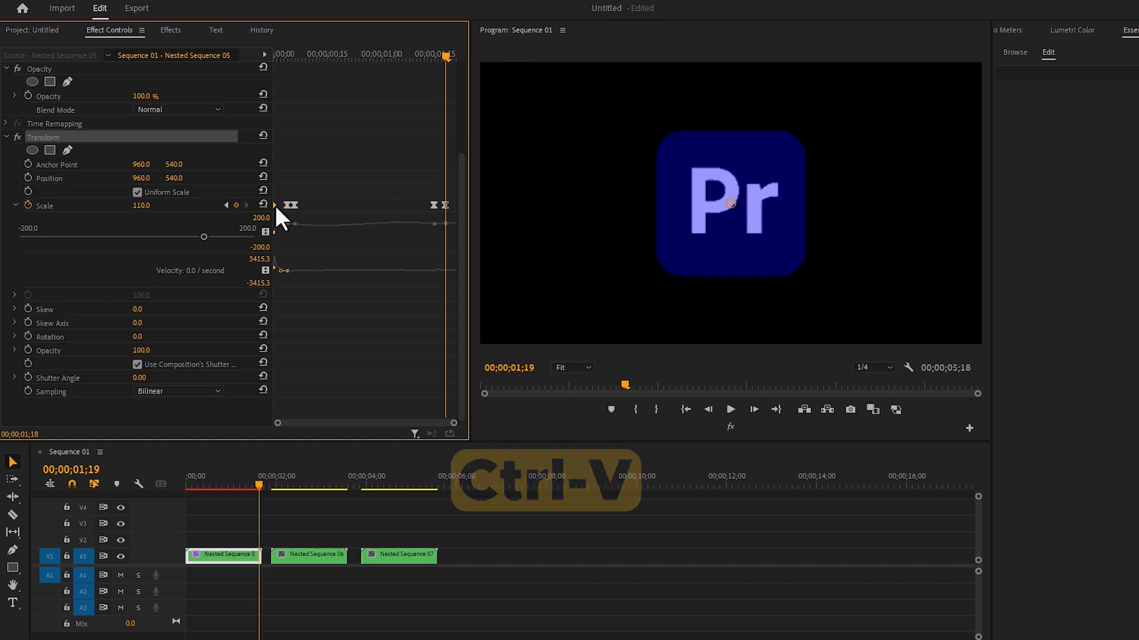
key("ctrl+c")
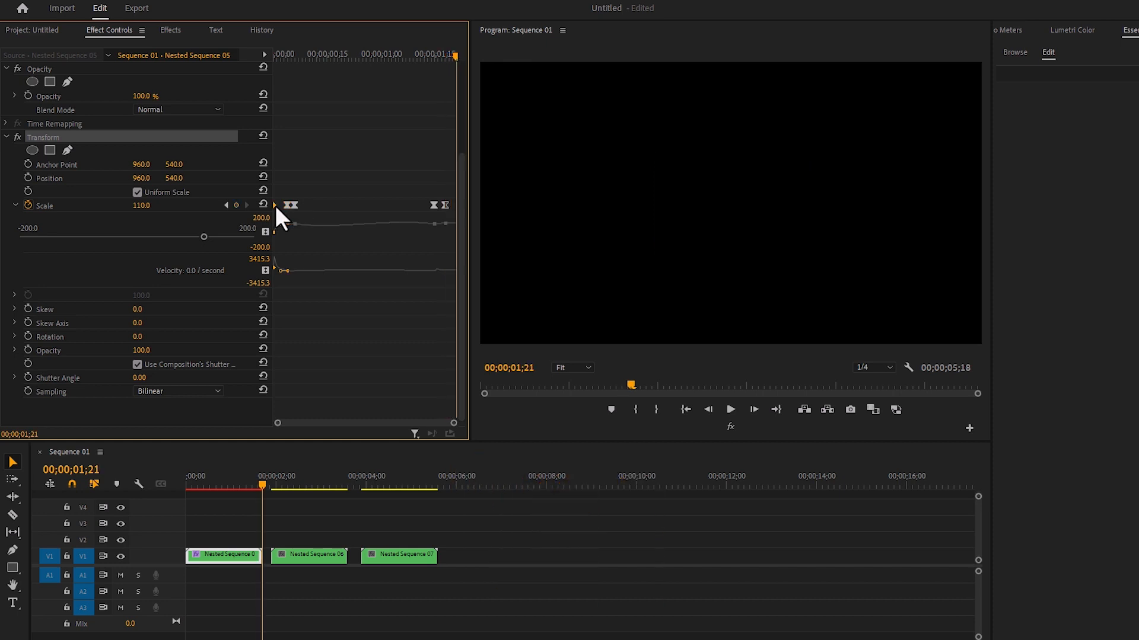
key("ctrl+v")
Apply Ease Out to the pasted 100 and 110 scale keyframes near the clip's end.
left_click_drag(425, 193, 450, 218)
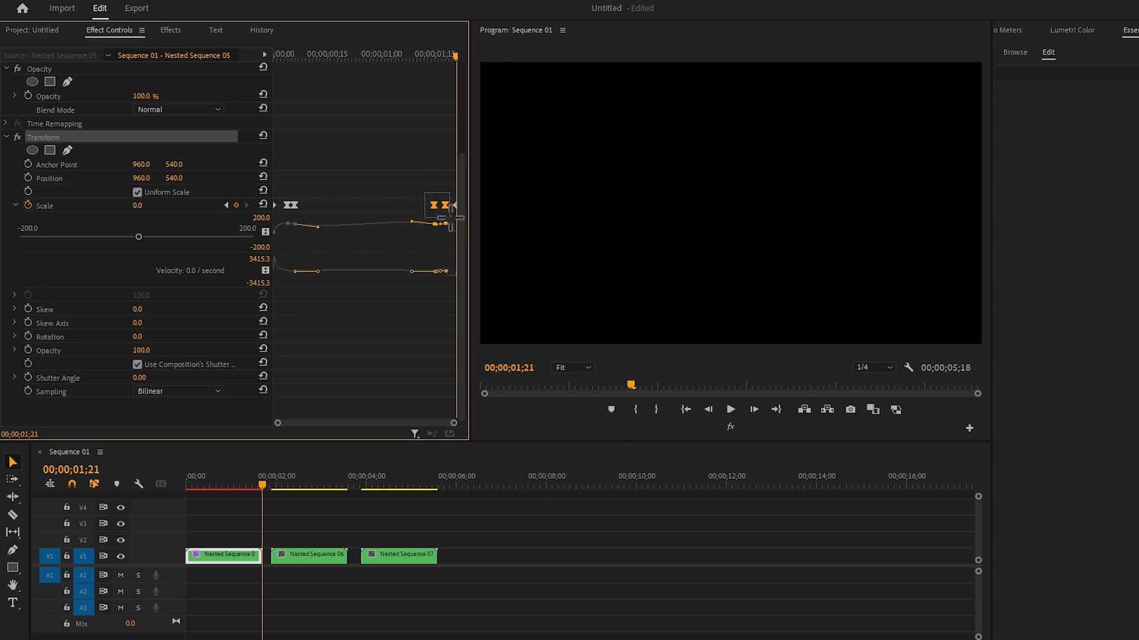
right_click(445, 205)
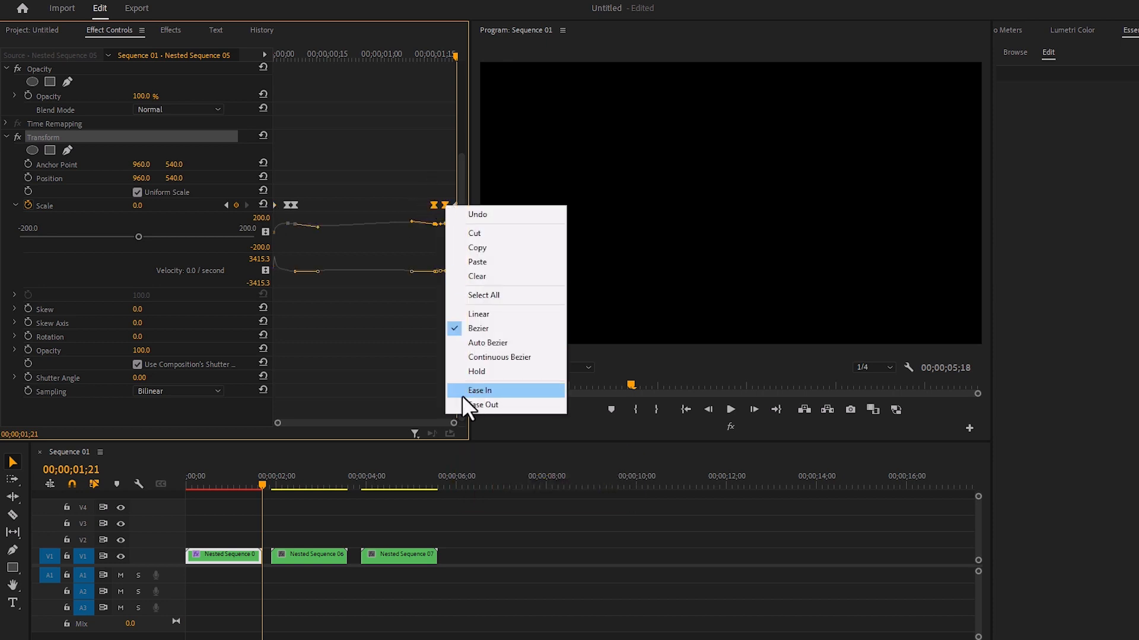
left_click(502, 404)
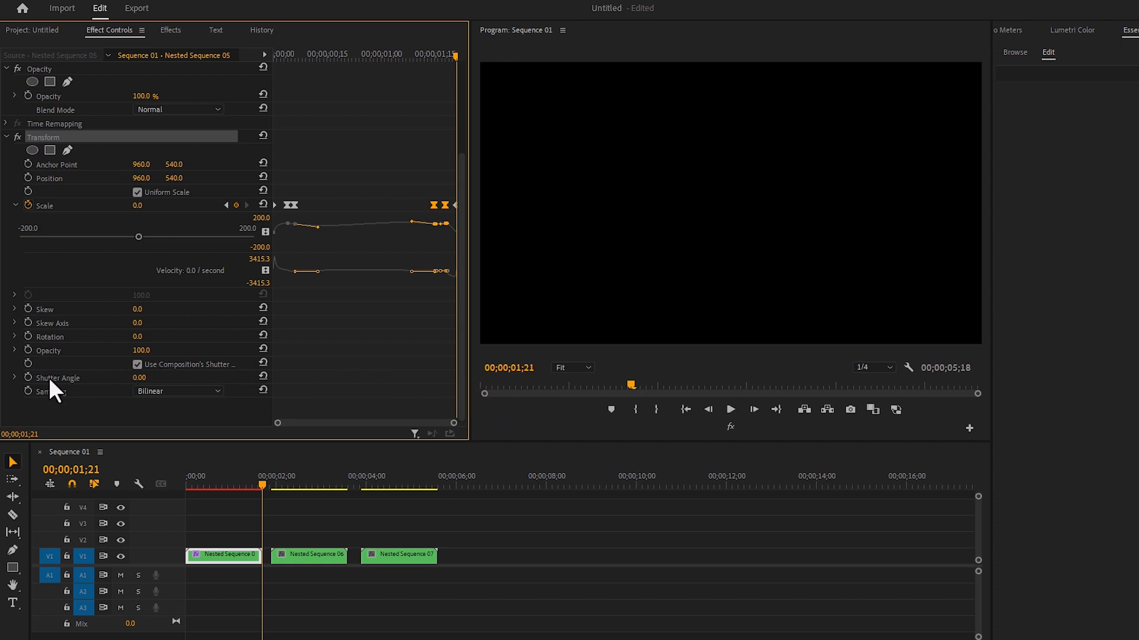
Set the Transform effect's shutter angle to 180.
left_click(140, 378)
type("180")
key("Return")
Play the sequence from the start to review the Premiere logo's pop-in and pop-out with motion blur.
left_click_drag(457, 55, 338, 78)
key("space")
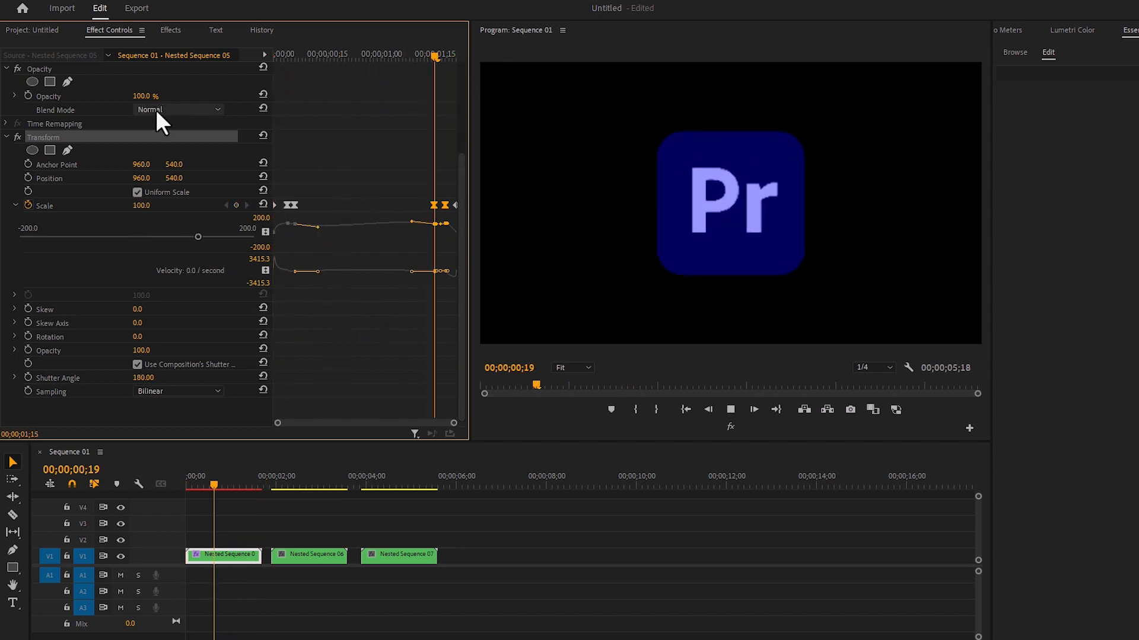
key("space")
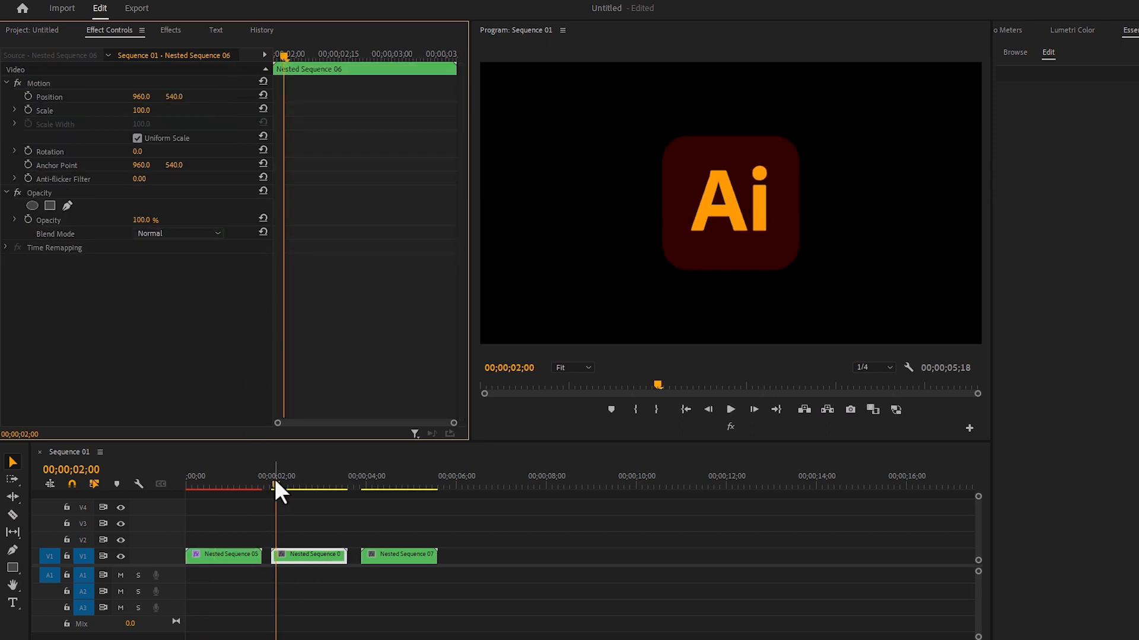
left_click_drag(275, 478, 127, 500)
key("space")
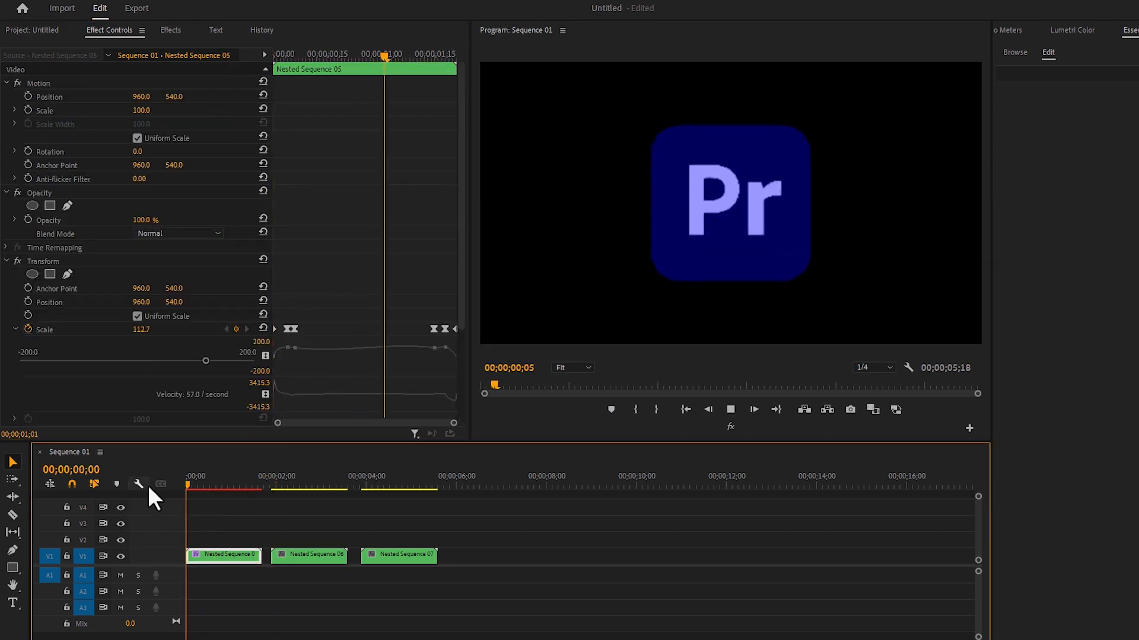
key("space")
key("space")
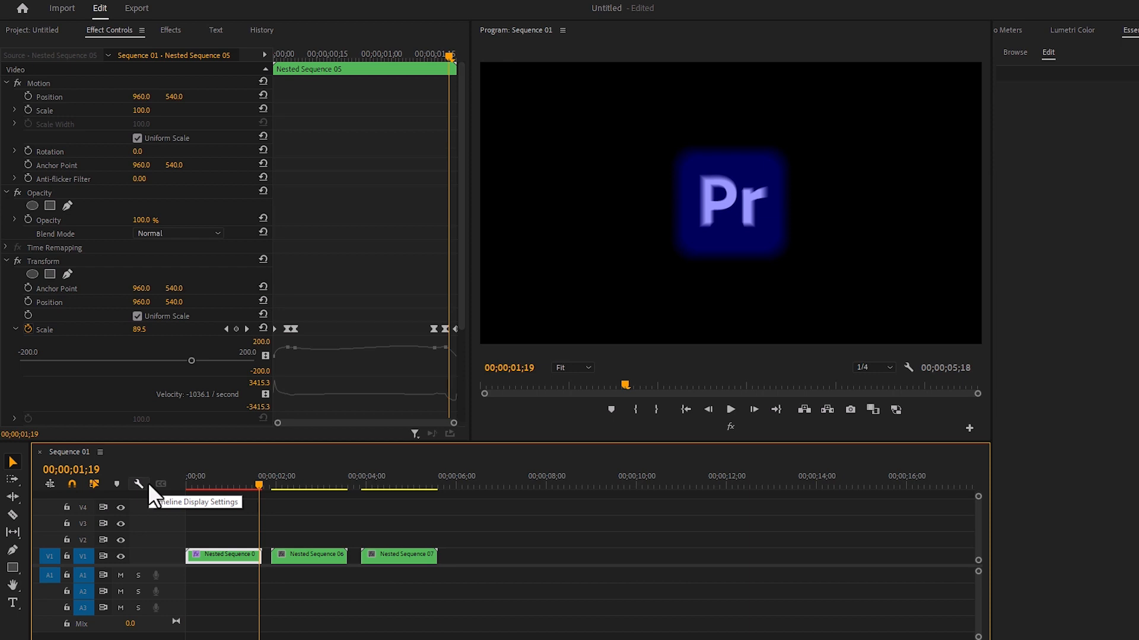
key("space")
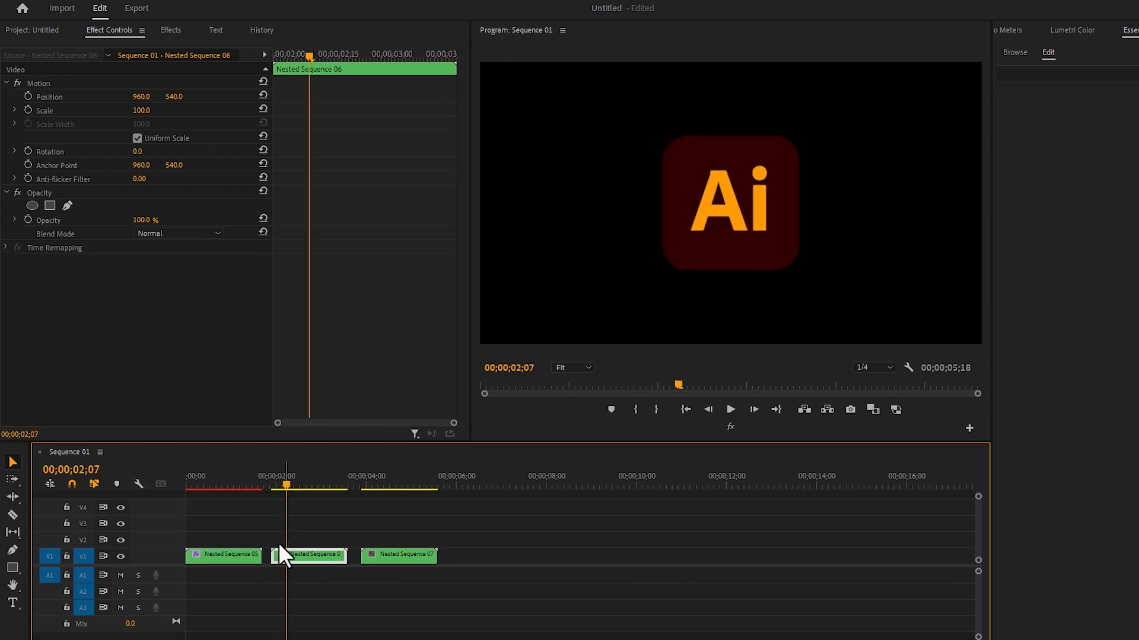
Copy the Transform effect from the first nested clip and paste it onto the second and third nested clips.
left_click(218, 557)
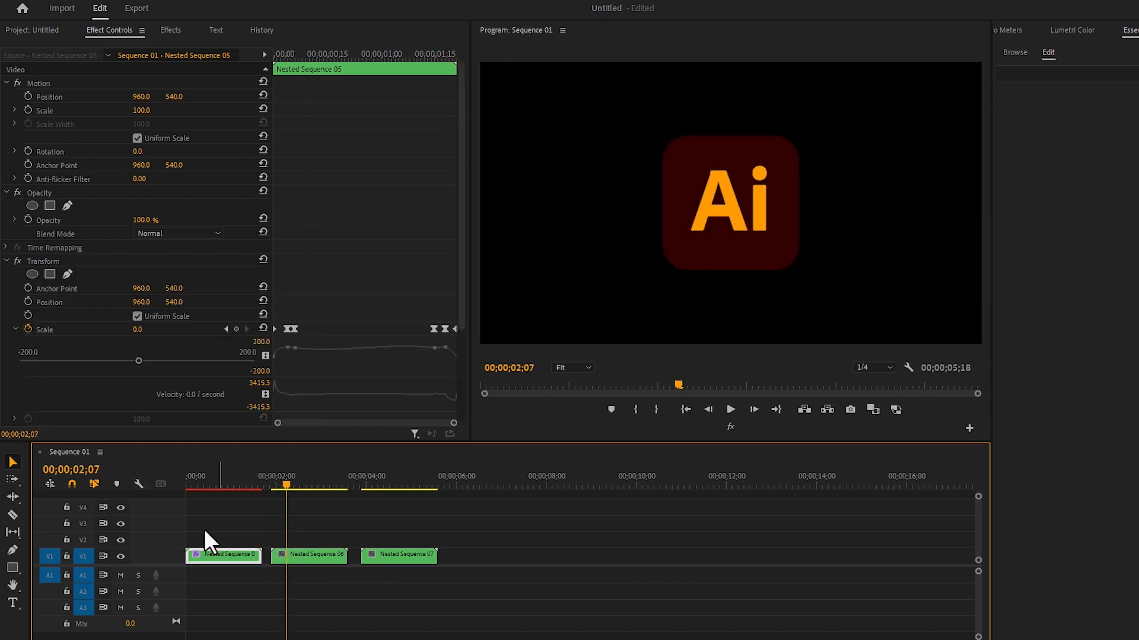
left_click(51, 258)
key("ctrl+c")
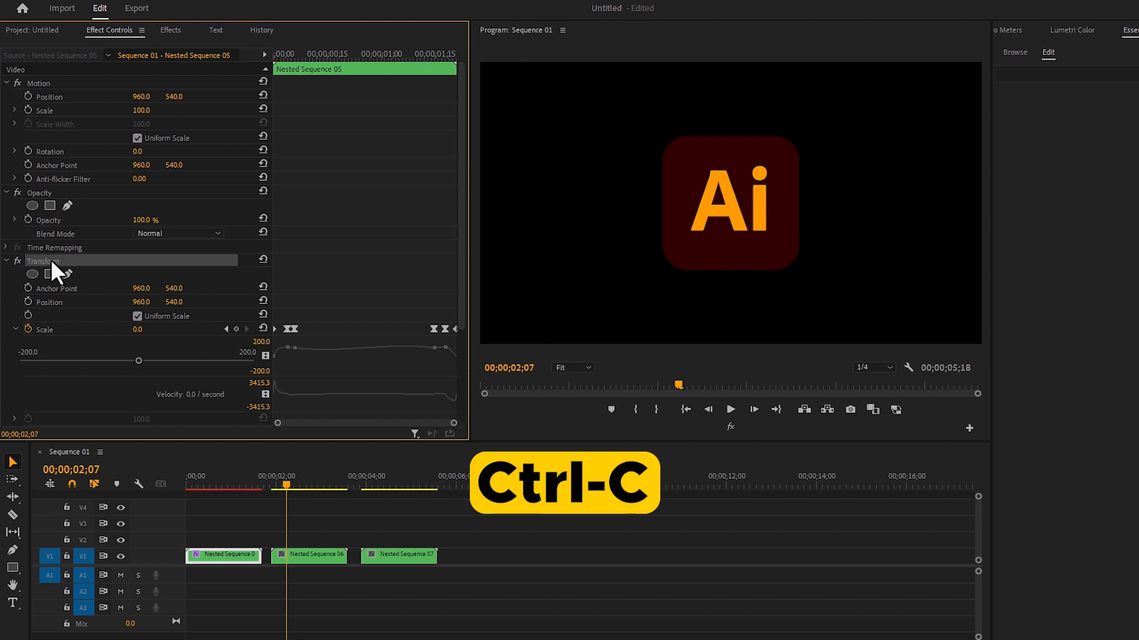
left_click(310, 558)
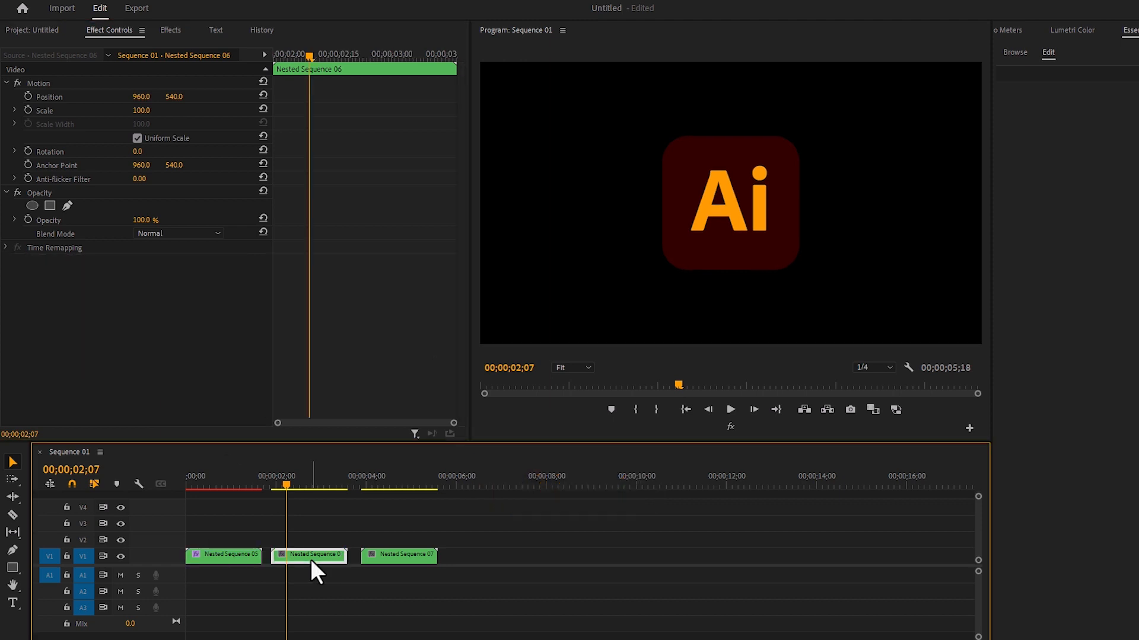
key("ctrl+v")
left_click(380, 556)
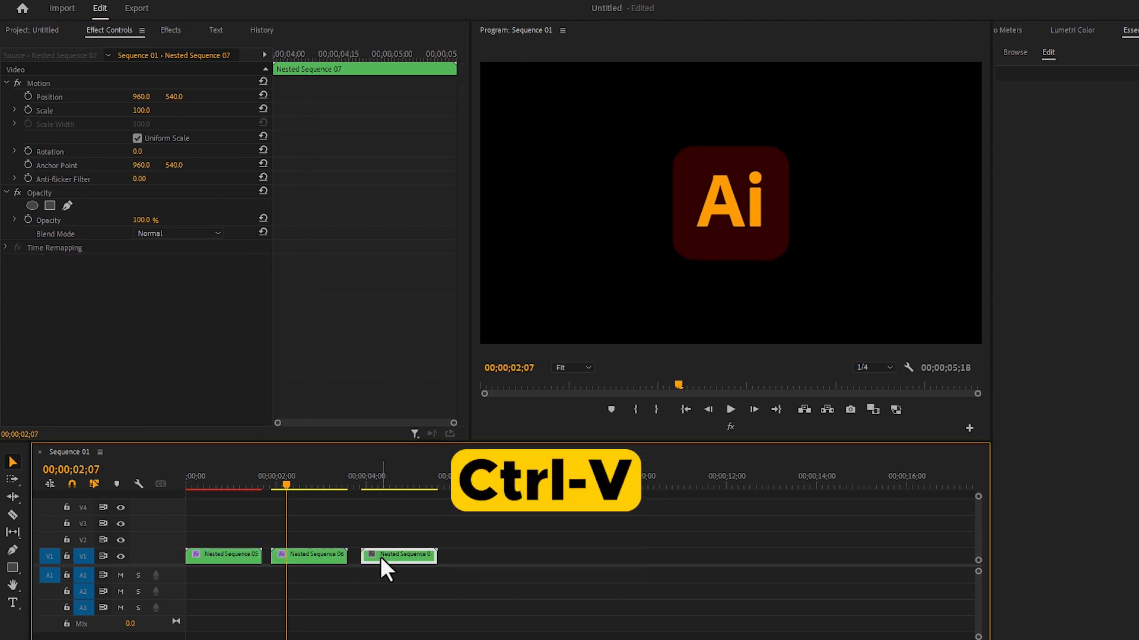
key("ctrl+v")
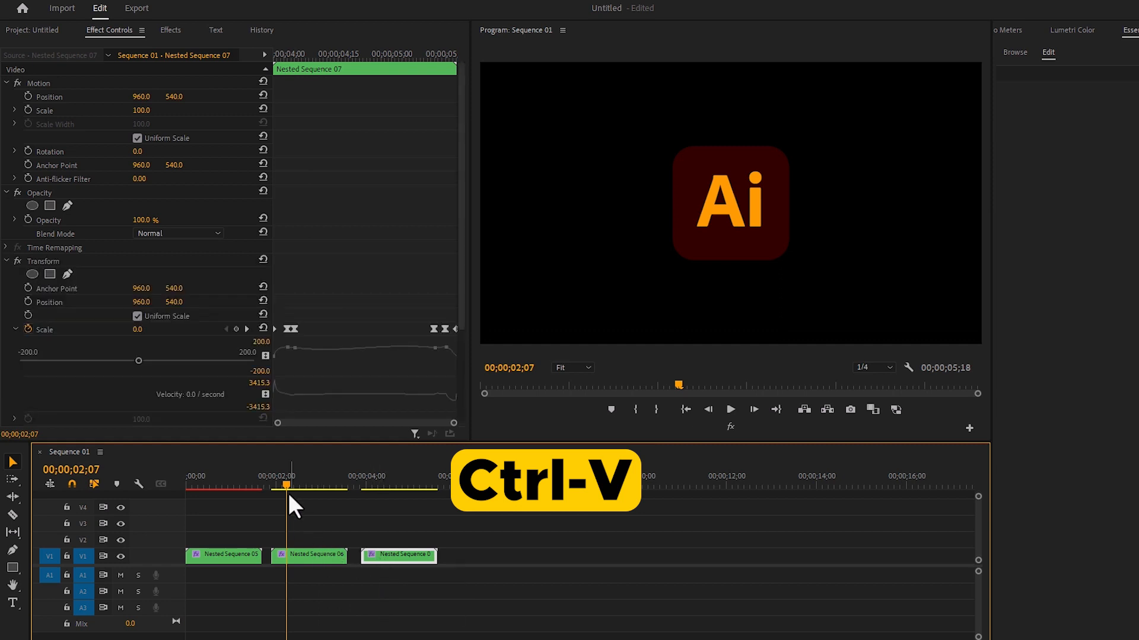
Stagger the nested clips by moving the second to V2 at 00;00;01;09 and the third to V3, overlapping the second's end.
left_click_drag(284, 483, 244, 488)
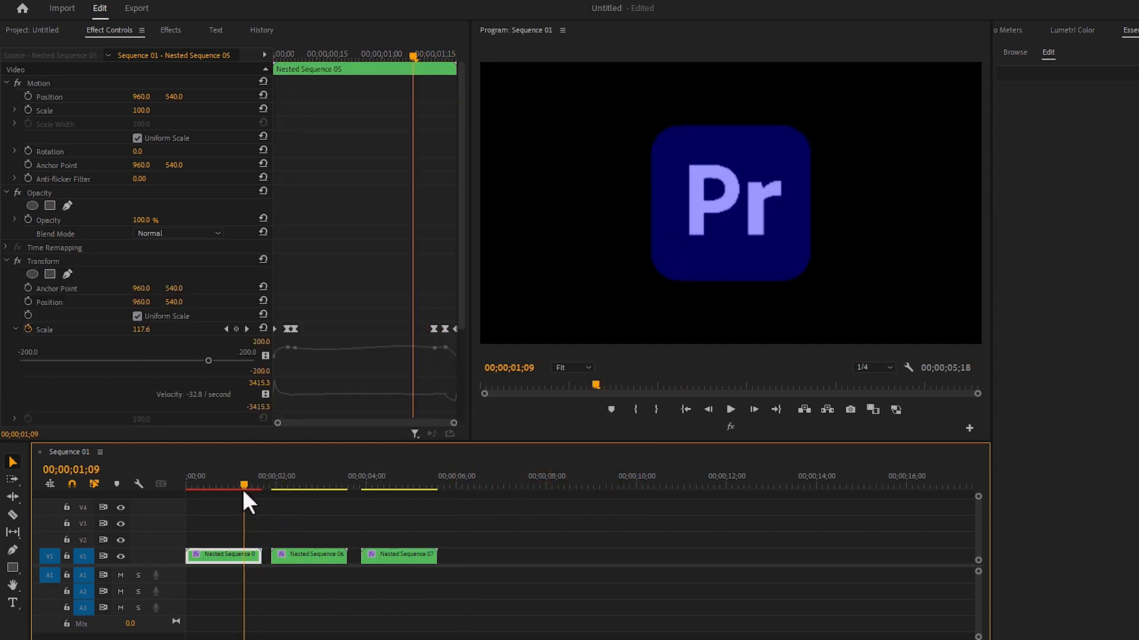
left_click_drag(285, 560, 295, 541)
left_click_drag(379, 555, 329, 528)
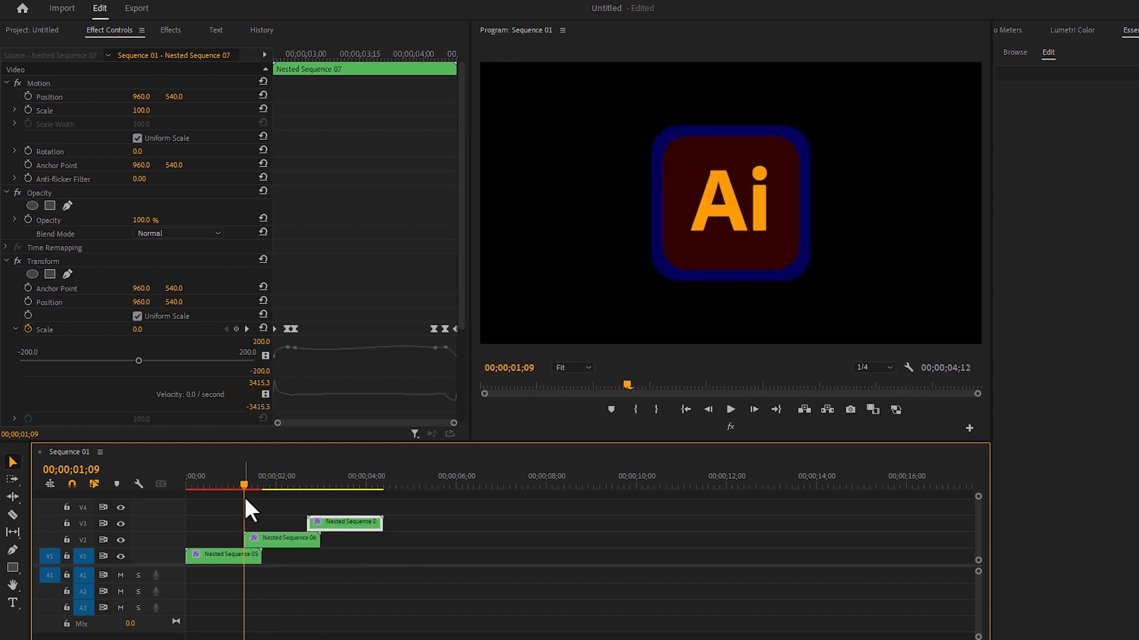
Play the staggered nested clips from the start to check the overlapping logo transitions.
left_click_drag(244, 486, 162, 489)
key("space")
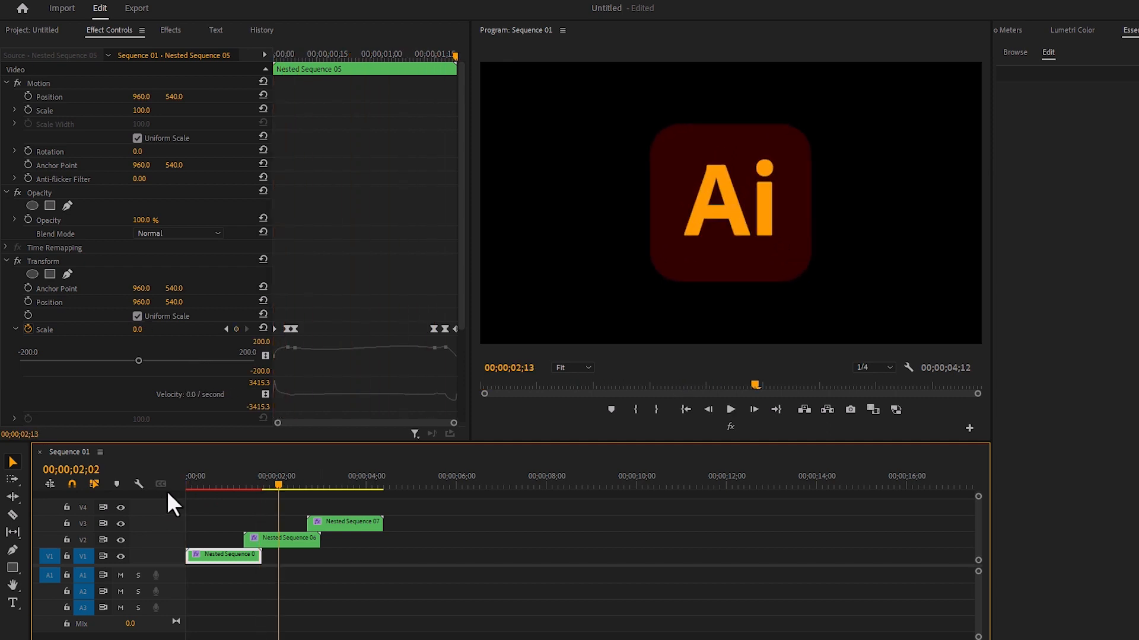
key("space")
key("space")
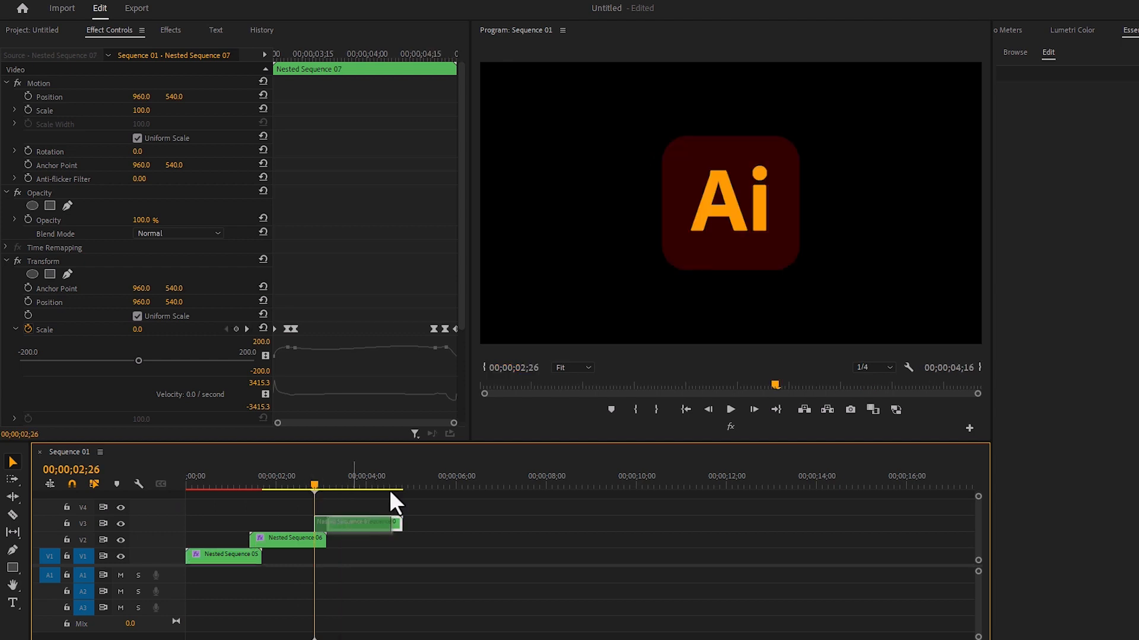
Undo the last change to the third nested clip and play the staggered sequence from the start.
key("ctrl+z")
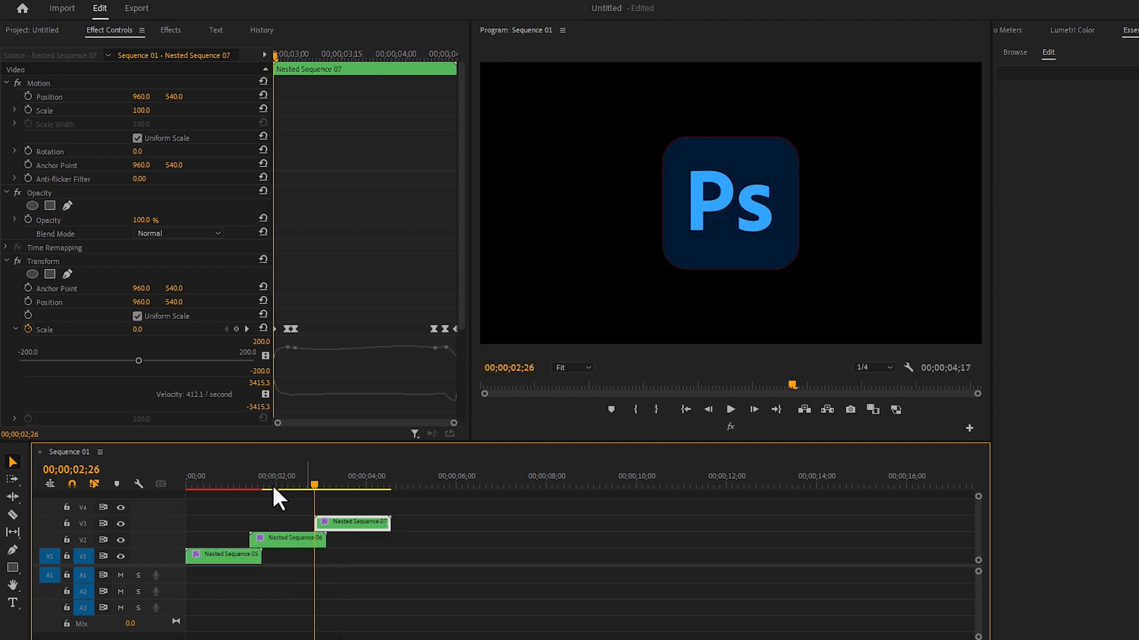
key("Home")
key("space")
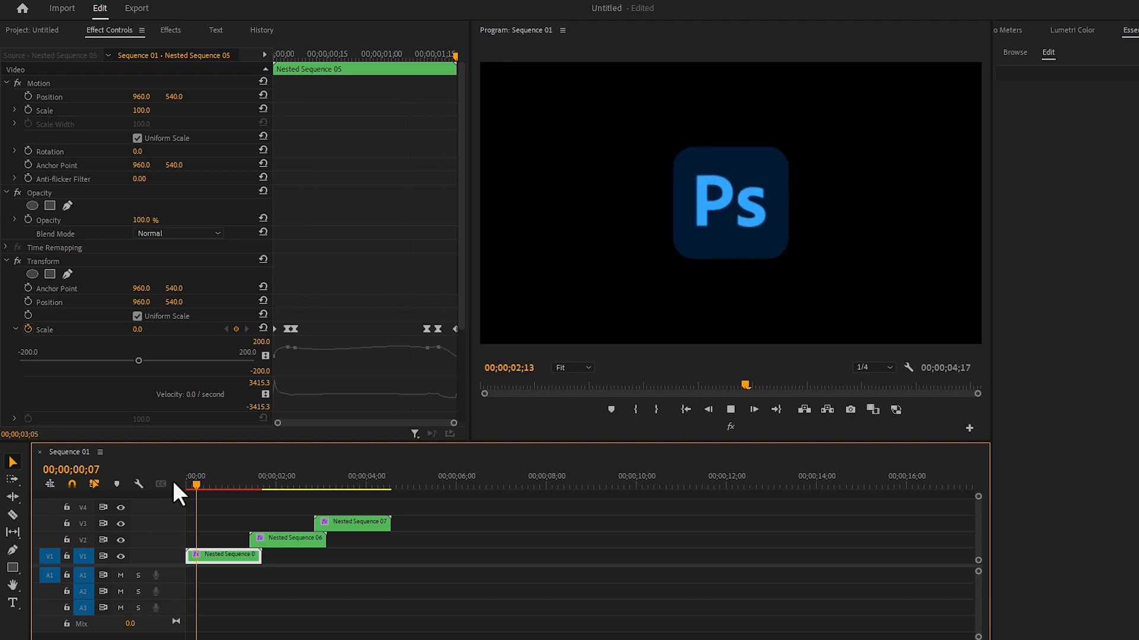
key("space")
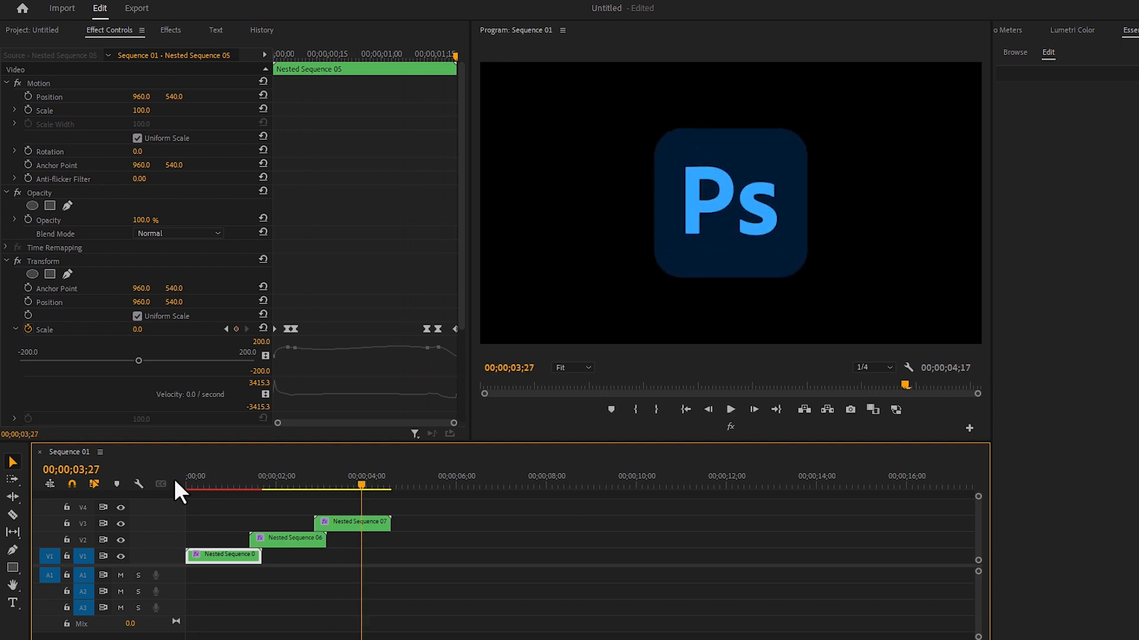
Nest all three staggered logo clips into a single nested sequence, keeping the suggested name.
left_click_drag(418, 509, 178, 574)
right_click(286, 541)
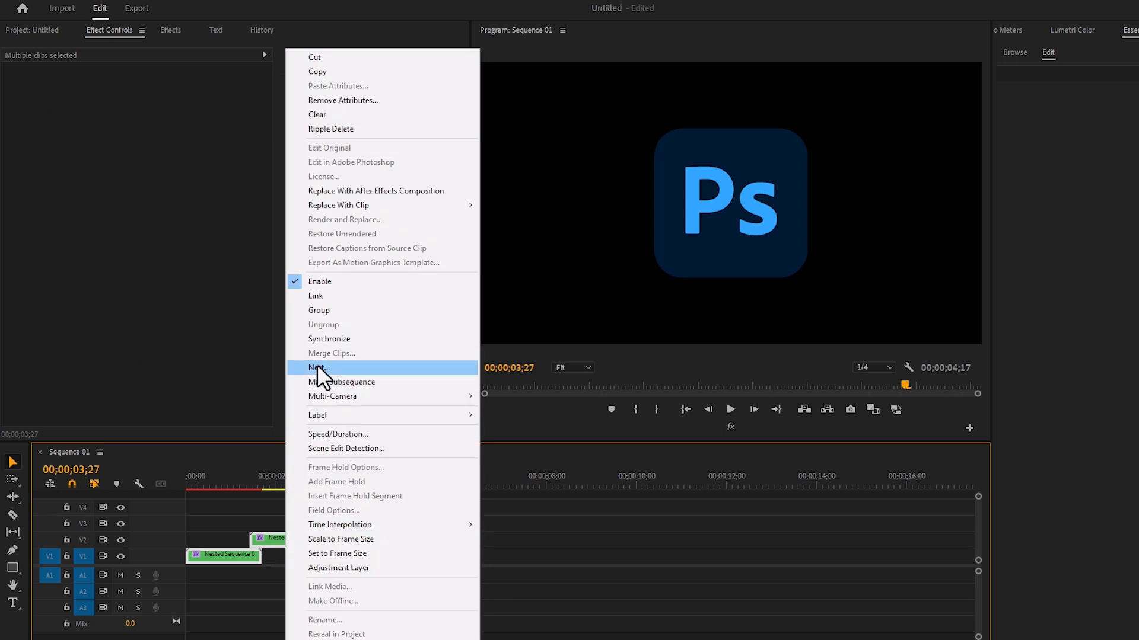
left_click(317, 365)
left_click(590, 339)
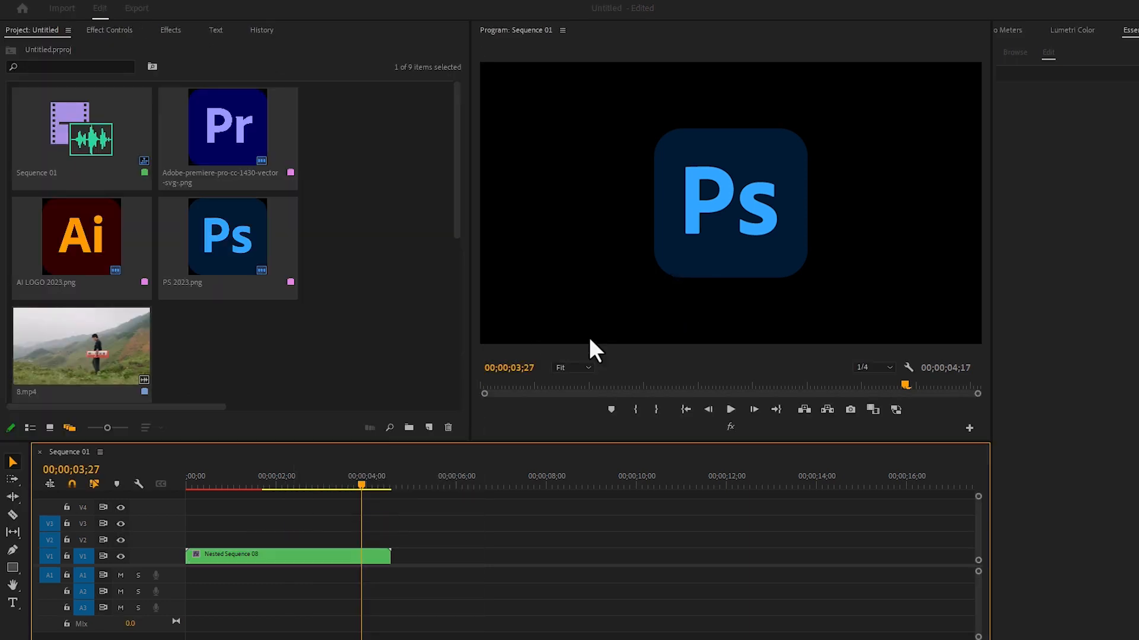
Move the nested logo clip up to V2 and place 8.mp4 beneath it on V1, starting at 00;00;00;00.
left_click_drag(230, 556, 240, 539)
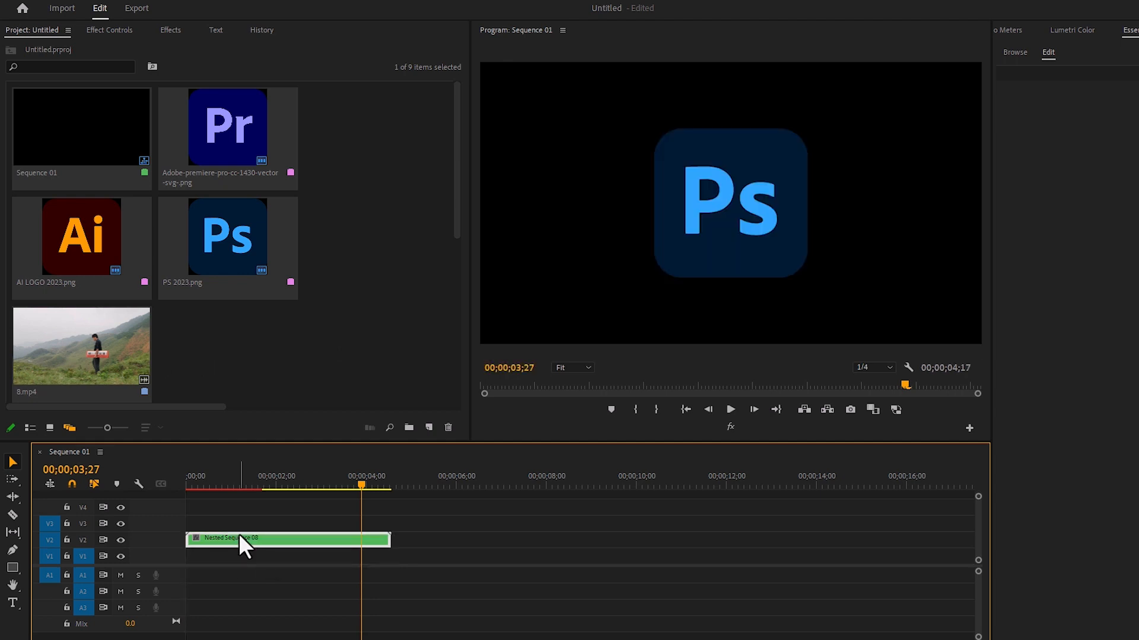
left_click(229, 486)
left_click_drag(81, 345, 264, 575)
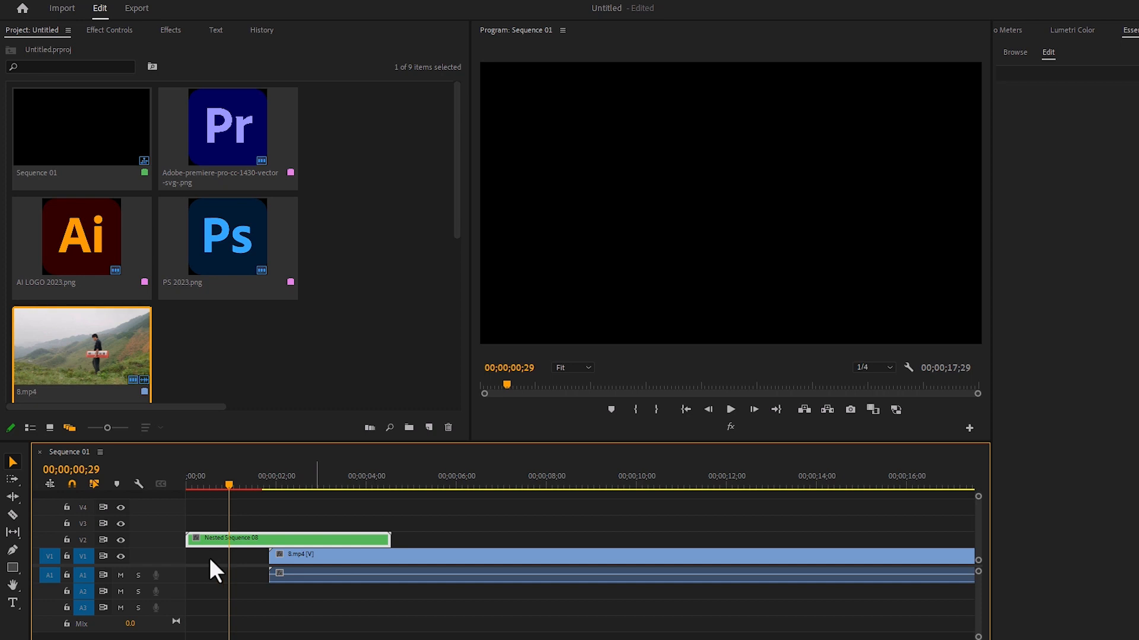
left_click_drag(290, 573, 207, 573)
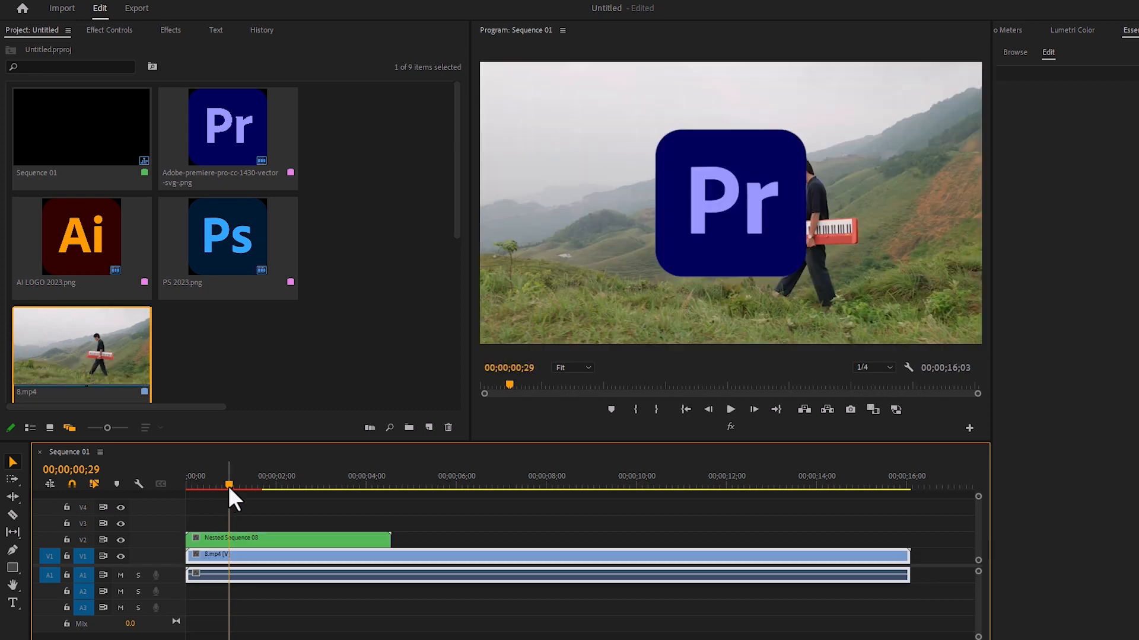
Scale the nested logo clip down to a little under half size and place it in the upper-left area of the video frame.
left_click_drag(704, 231, 672, 229)
left_click_drag(950, 60, 802, 137)
left_click_drag(605, 151, 589, 122)
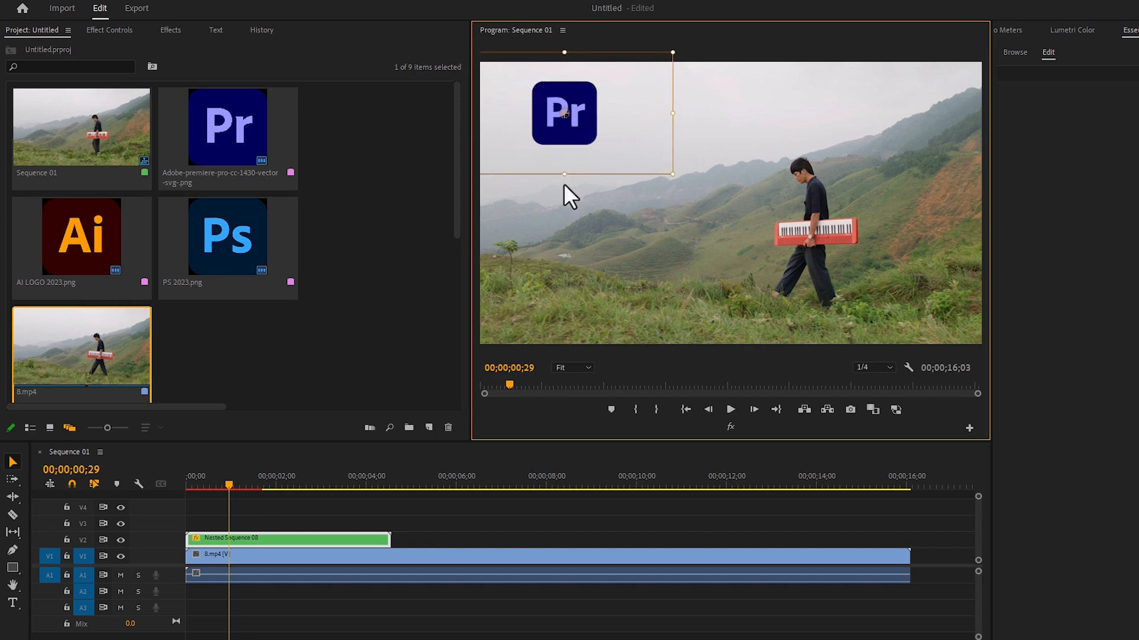
Play the sequence from the start to check the logo animation over the background footage.
left_click_drag(228, 485, 151, 484)
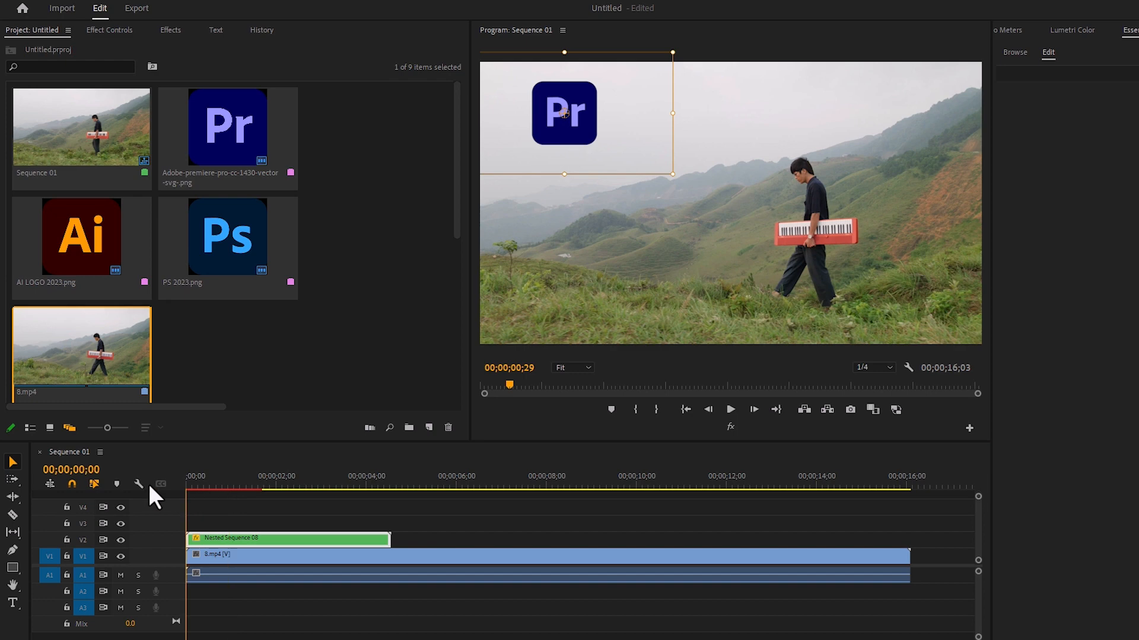
left_click(497, 505)
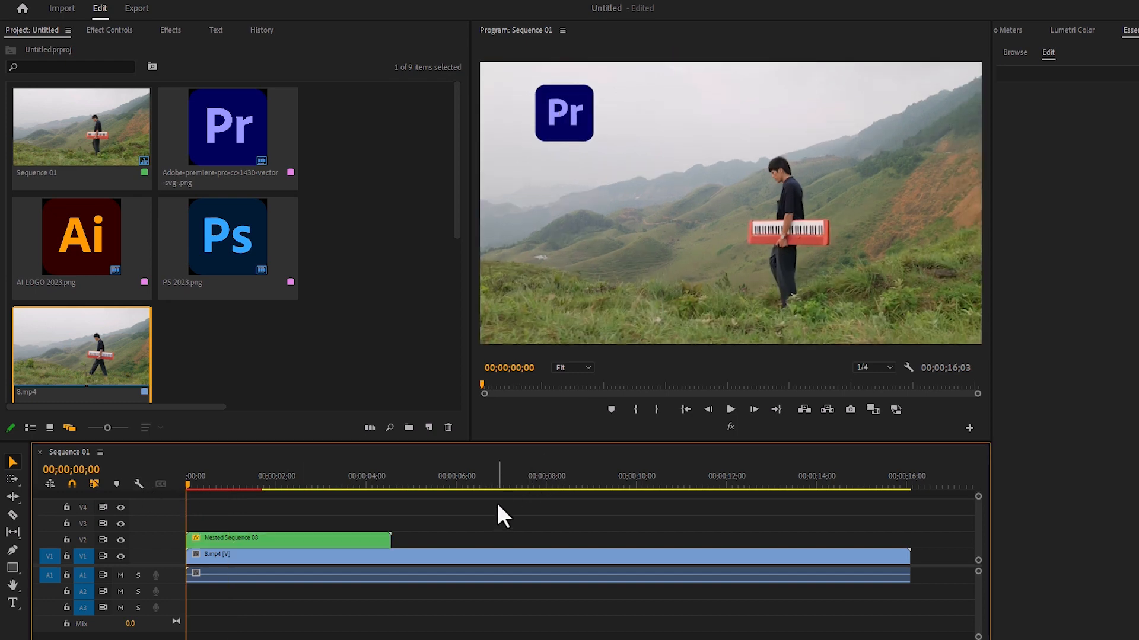
key("space")
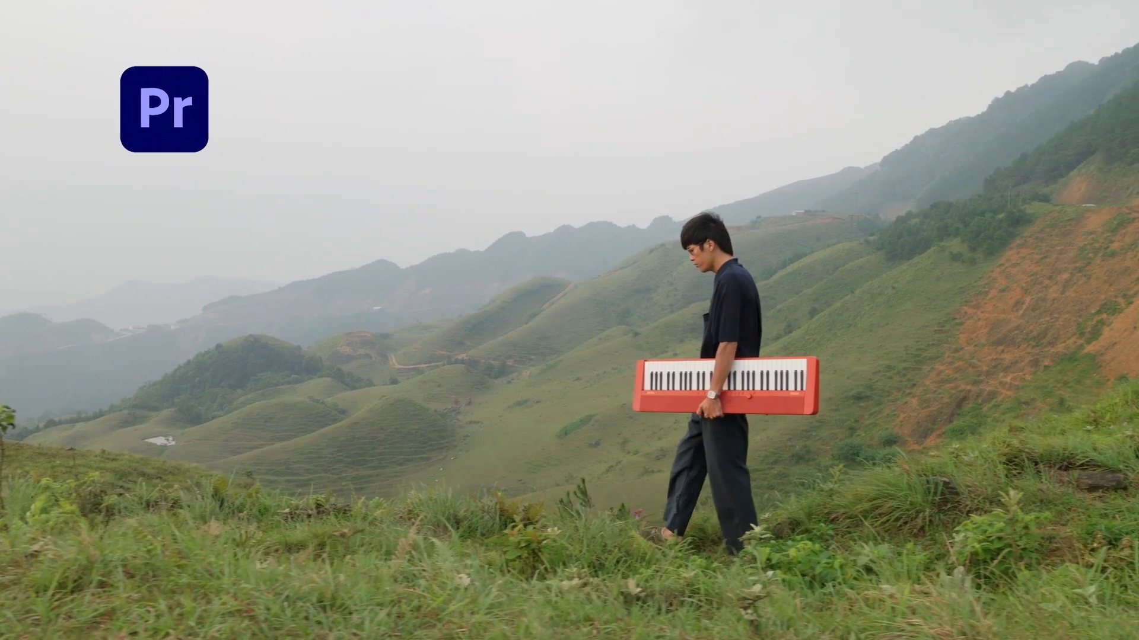